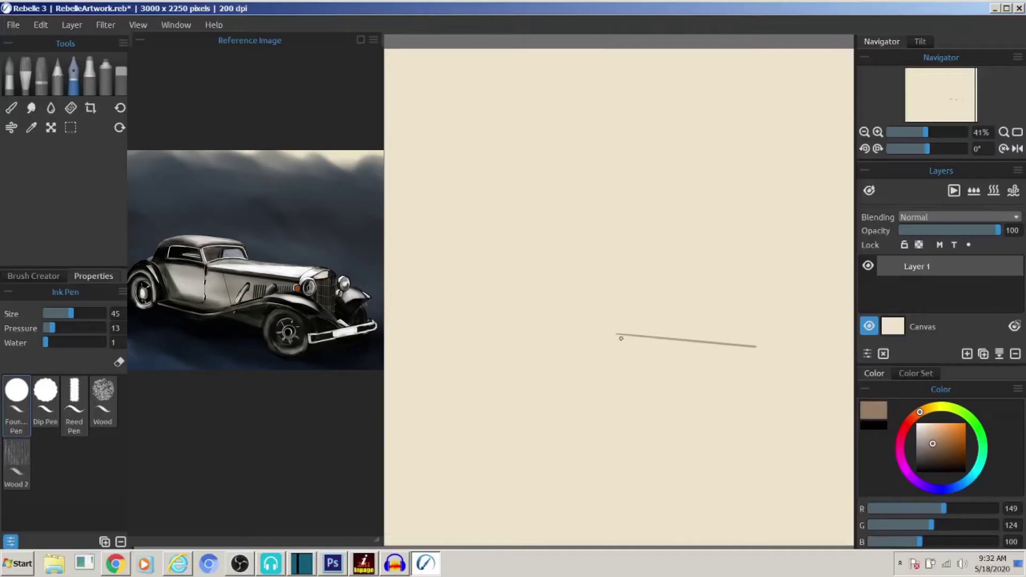
# Rough in the coupe's body guideline, roof, rear outline and hood line in light brown
pyautogui.moveTo(593, 302); pyautogui.dragTo(525, 302)
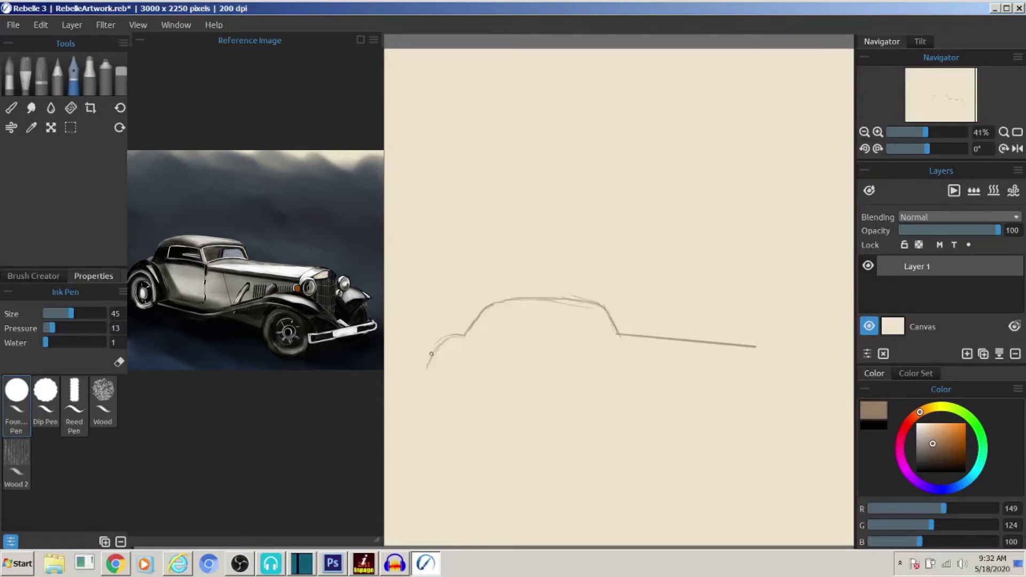
pyautogui.moveTo(434, 376); pyautogui.dragTo(438, 405)
pyautogui.keyDown('shift'); pyautogui.click(712, 450); pyautogui.keyUp('shift')
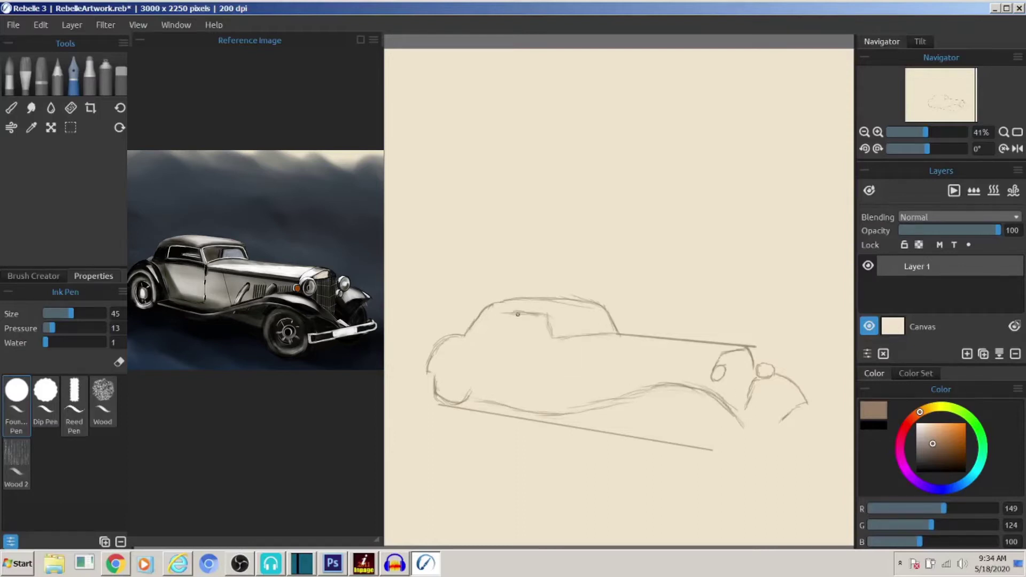
pyautogui.moveTo(549, 345); pyautogui.dragTo(711, 366)
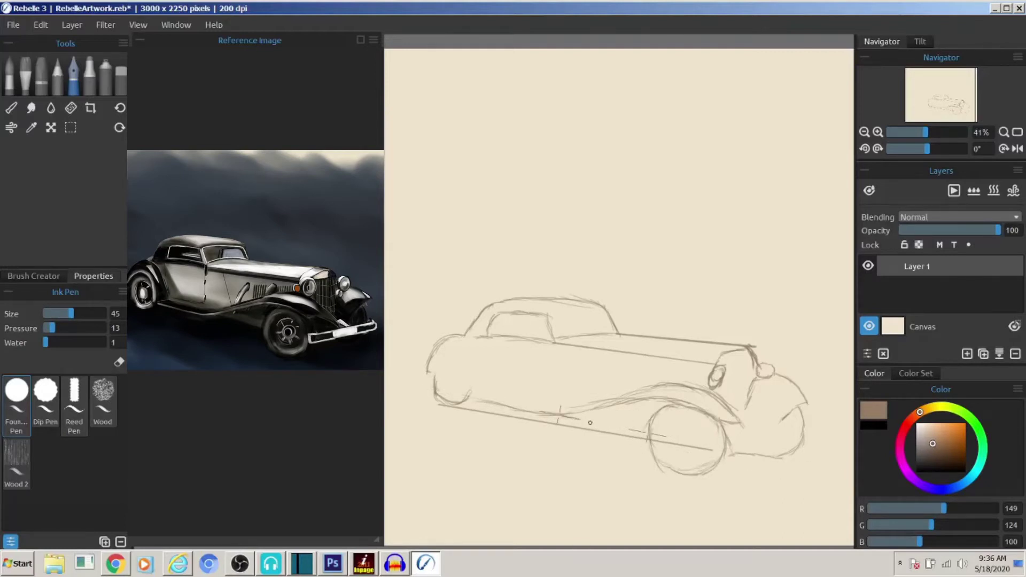
# Erase stray sketch lines and darken the roof and windshield pillar lines
pyautogui.press('e')
pyautogui.press('e')
pyautogui.scroll(3, 554, 394)
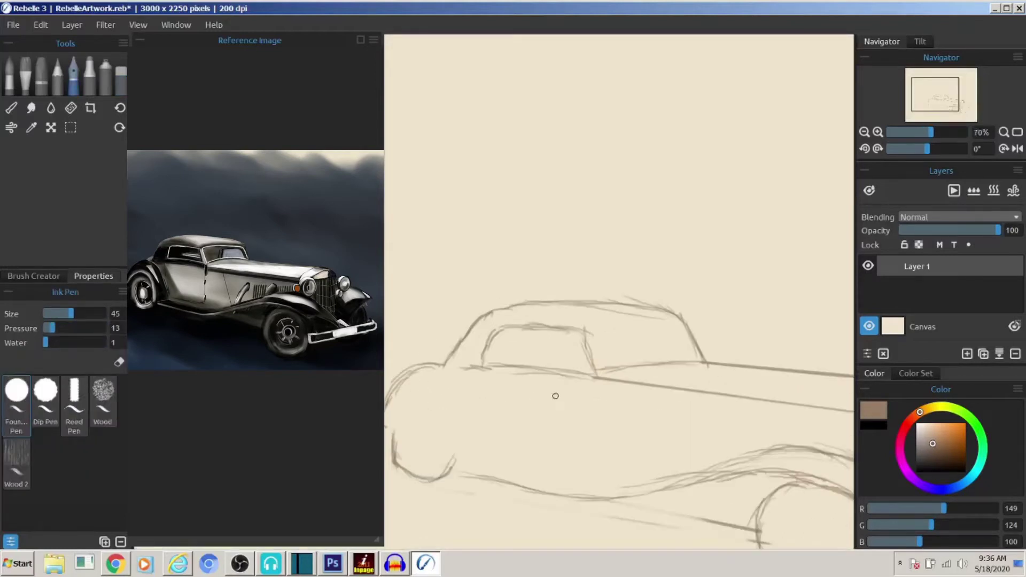
pyautogui.moveTo(556, 329)
pyautogui.mouseDown()
pyautogui.moveTo(463, 368)
pyautogui.moveTo(559, 357)
pyautogui.mouseUp()
pyautogui.moveTo(570, 367)
pyautogui.mouseDown()
pyautogui.moveTo(510, 361)
pyautogui.moveTo(553, 460)
pyautogui.mouseUp()
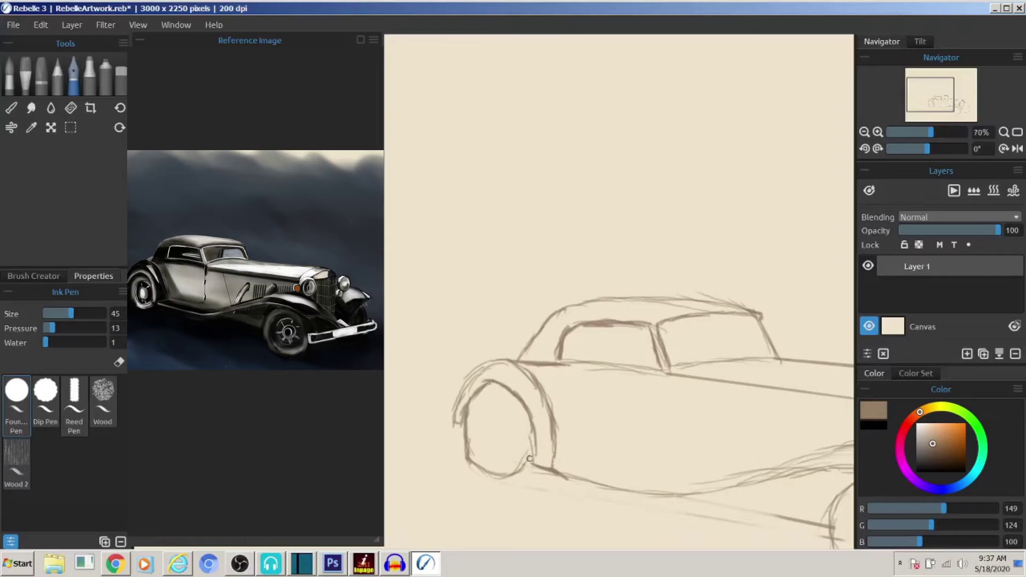
pyautogui.scroll(-2, 545, 447)
pyautogui.scroll(-2, 706, 374)
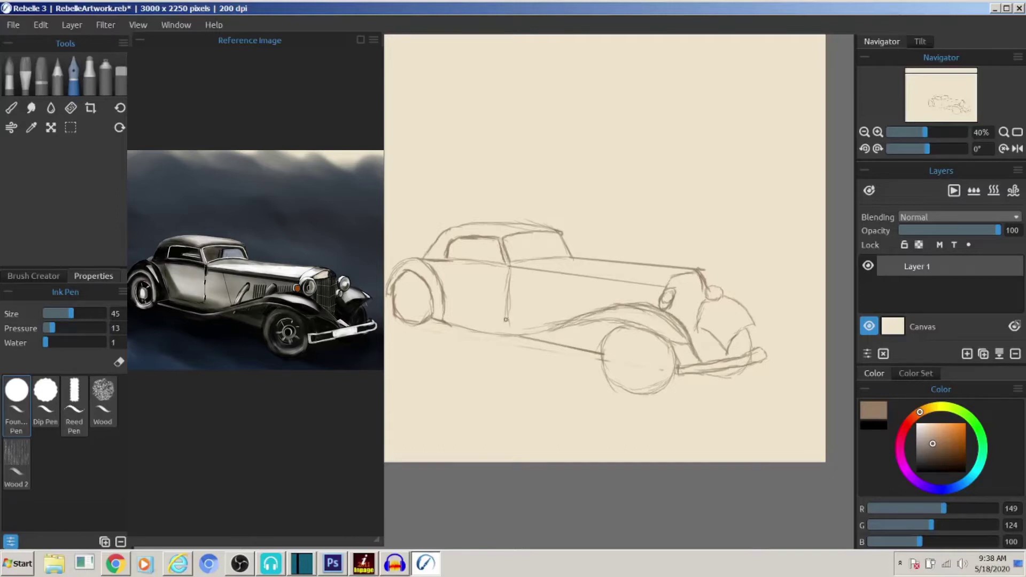
pyautogui.scroll(3, 481, 270)
pyautogui.scroll(2, 481, 270)
# Retrace the roof, windshield pillar, rear fender edge and rear wheel outline in black
pyautogui.moveTo(661, 178)
pyautogui.mouseDown()
pyautogui.moveTo(599, 160)
pyautogui.moveTo(680, 228)
pyautogui.mouseUp()
pyautogui.moveTo(674, 183)
pyautogui.mouseDown()
pyautogui.moveTo(773, 173)
pyautogui.moveTo(694, 151)
pyautogui.moveTo(586, 143)
pyautogui.mouseUp()
pyautogui.moveTo(495, 159)
pyautogui.mouseDown()
pyautogui.moveTo(474, 181)
pyautogui.moveTo(535, 181)
pyautogui.moveTo(577, 347)
pyautogui.mouseUp()
pyautogui.moveTo(527, 209); pyautogui.dragTo(564, 281)
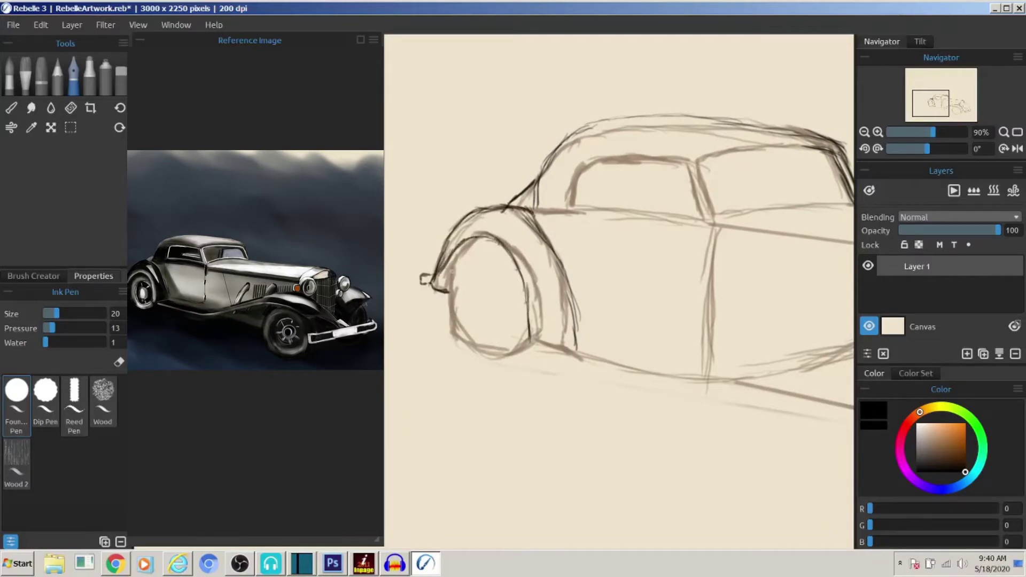
pyautogui.moveTo(452, 296); pyautogui.dragTo(542, 347)
pyautogui.moveTo(457, 332); pyautogui.dragTo(528, 295)
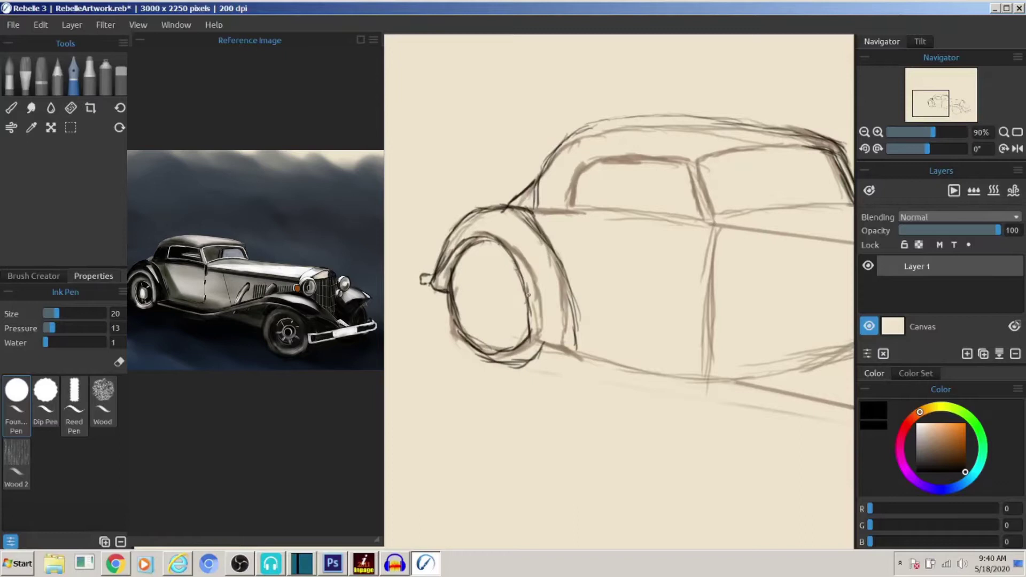
# Ink the lower body sill line and the fender line over the front wheel
pyautogui.moveTo(534, 214); pyautogui.dragTo(465, 182)
pyautogui.moveTo(559, 347)
pyautogui.mouseDown()
pyautogui.moveTo(735, 338)
pyautogui.moveTo(612, 327)
pyautogui.mouseUp()
pyautogui.moveTo(704, 308); pyautogui.dragTo(744, 300)
pyautogui.moveTo(618, 324)
pyautogui.mouseDown()
pyautogui.moveTo(749, 301)
pyautogui.moveTo(522, 255)
pyautogui.mouseUp()
pyautogui.moveTo(620, 282); pyautogui.dragTo(700, 261)
pyautogui.moveTo(593, 258); pyautogui.dragTo(765, 309)
# Ink the front bumper end, the sweeping fender curves and the lower body under the cabin
pyautogui.moveTo(802, 360); pyautogui.dragTo(776, 391)
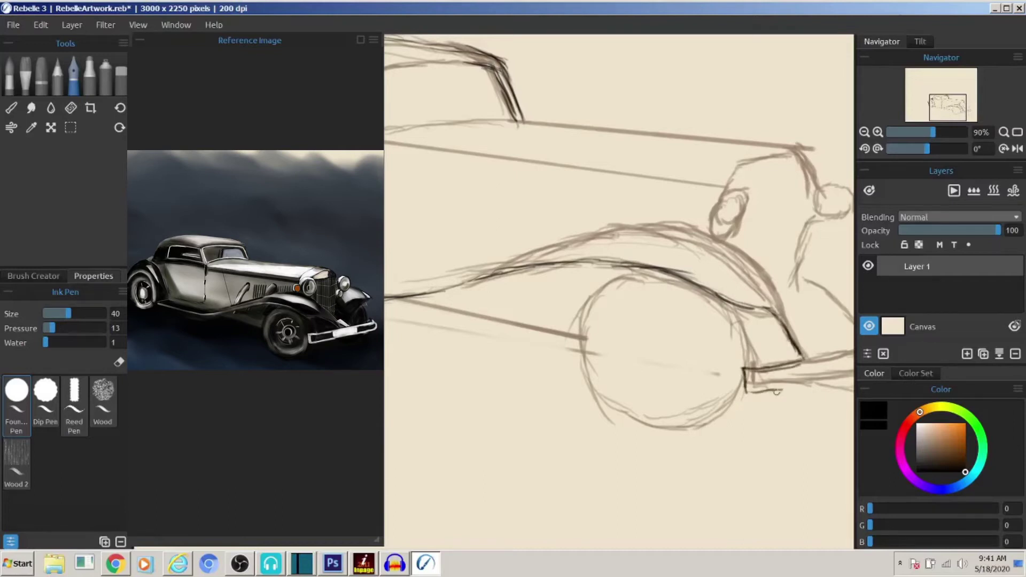
pyautogui.moveTo(743, 310)
pyautogui.mouseDown()
pyautogui.moveTo(705, 442)
pyautogui.moveTo(612, 422)
pyautogui.moveTo(580, 321)
pyautogui.mouseUp()
pyautogui.moveTo(775, 315); pyautogui.dragTo(593, 260)
pyautogui.moveTo(801, 353)
pyautogui.mouseDown()
pyautogui.moveTo(679, 210)
pyautogui.moveTo(644, 243)
pyautogui.mouseUp()
pyautogui.moveTo(767, 248)
pyautogui.mouseDown()
pyautogui.moveTo(600, 265)
pyautogui.moveTo(504, 301)
pyautogui.mouseUp()
pyautogui.moveTo(566, 295)
pyautogui.mouseDown()
pyautogui.moveTo(454, 309)
pyautogui.moveTo(642, 321)
pyautogui.moveTo(544, 319)
pyautogui.mouseUp()
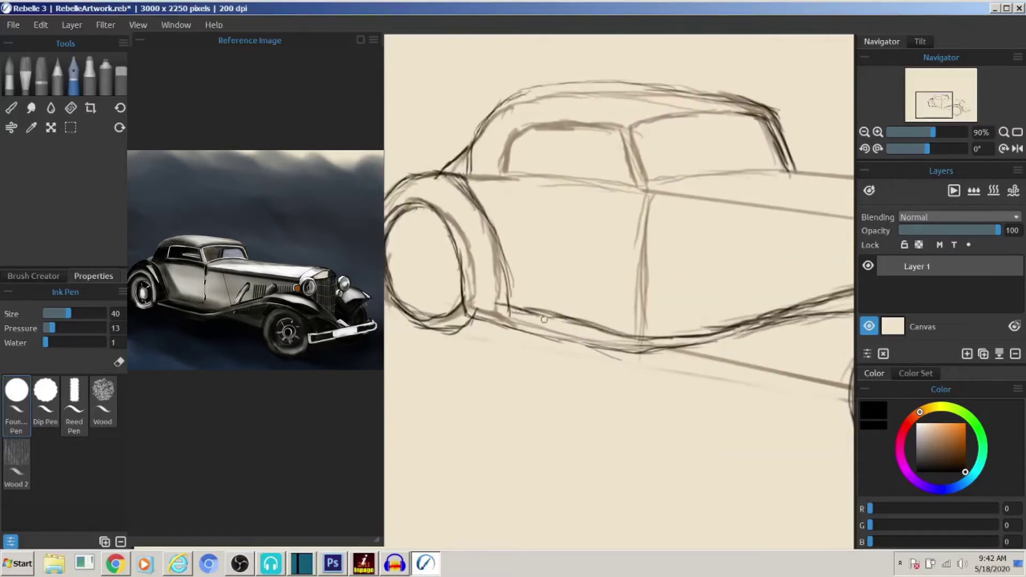
# Ink the rear fender, roof pillars, window top and roof line
pyautogui.moveTo(632, 334); pyautogui.dragTo(657, 375)
pyautogui.moveTo(556, 251); pyautogui.dragTo(580, 369)
pyautogui.moveTo(559, 229); pyautogui.dragTo(553, 278)
pyautogui.moveTo(687, 299)
pyautogui.mouseDown()
pyautogui.moveTo(668, 238)
pyautogui.moveTo(556, 233)
pyautogui.moveTo(542, 279)
pyautogui.mouseUp()
pyautogui.moveTo(802, 235); pyautogui.dragTo(673, 221)
pyautogui.moveTo(741, 222); pyautogui.dragTo(545, 229)
# Ink the beltline under the windows and outline the oval headlight
pyautogui.moveTo(742, 247); pyautogui.dragTo(664, 243)
pyautogui.moveTo(722, 296); pyautogui.dragTo(644, 295)
pyautogui.moveTo(728, 299); pyautogui.dragTo(673, 293)
pyautogui.moveTo(716, 252); pyautogui.dragTo(529, 232)
pyautogui.moveTo(844, 310)
pyautogui.mouseDown()
pyautogui.moveTo(564, 280)
pyautogui.moveTo(816, 316)
pyautogui.moveTo(748, 390)
pyautogui.mouseUp()
pyautogui.moveTo(785, 353); pyautogui.dragTo(756, 395)
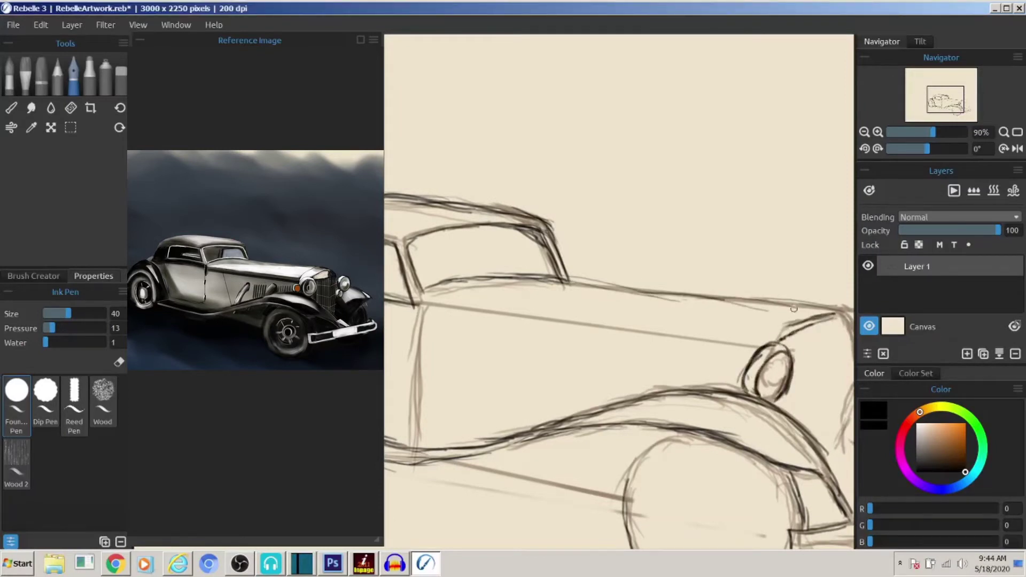
# Ink the hood line, front fender curve, lower edge and grille side
pyautogui.moveTo(761, 323); pyautogui.dragTo(647, 318)
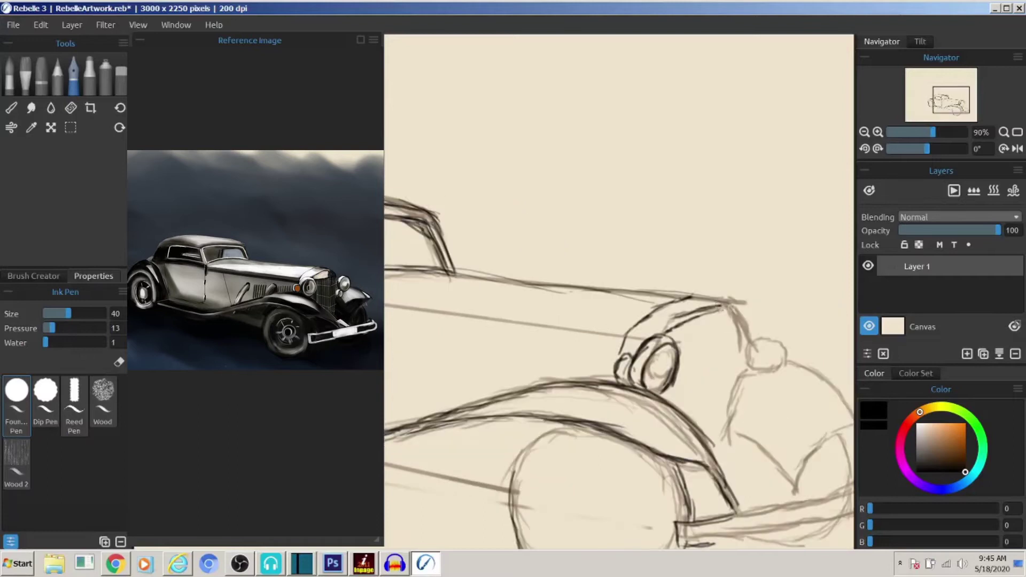
pyautogui.moveTo(749, 328); pyautogui.dragTo(671, 339)
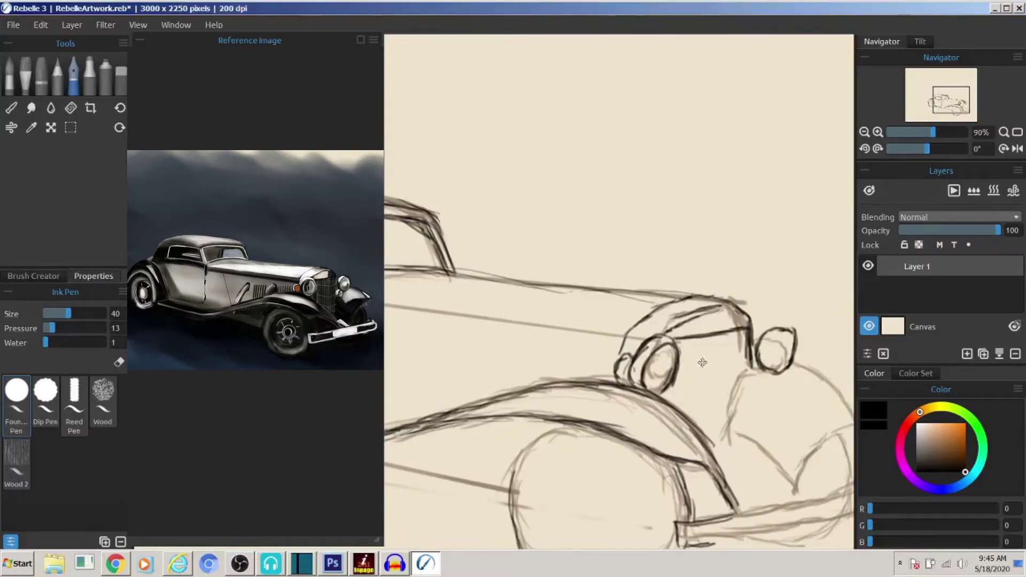
pyautogui.moveTo(702, 362); pyautogui.dragTo(631, 342)
pyautogui.moveTo(717, 339)
pyautogui.mouseDown()
pyautogui.moveTo(807, 390)
pyautogui.moveTo(730, 478)
pyautogui.mouseUp()
pyautogui.moveTo(695, 443); pyautogui.dragTo(735, 470)
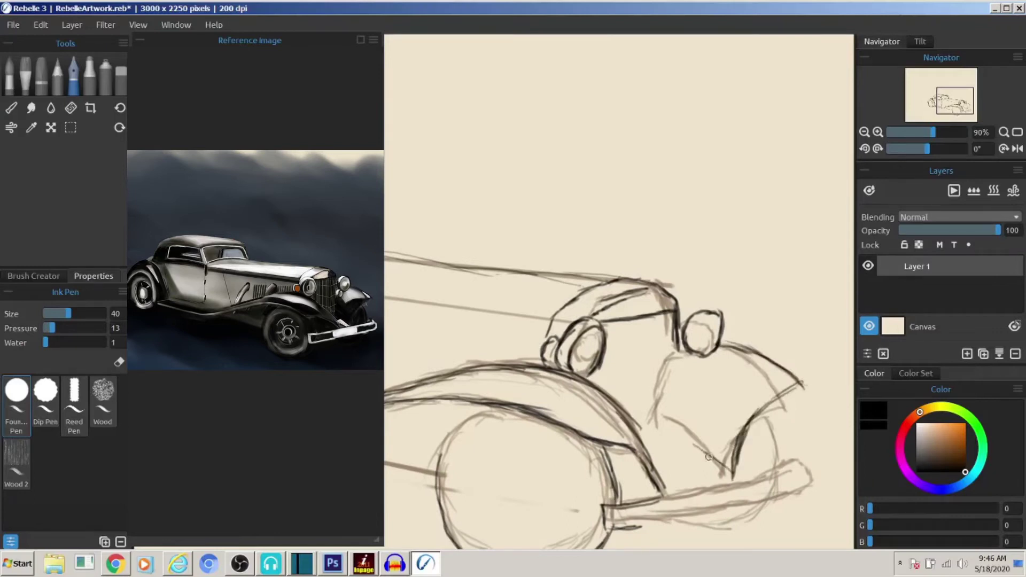
pyautogui.moveTo(639, 411); pyautogui.dragTo(731, 463)
pyautogui.moveTo(673, 334); pyautogui.dragTo(675, 398)
# Ink the remaining fender and front wheel lines
pyautogui.moveTo(598, 366)
pyautogui.mouseDown()
pyautogui.moveTo(604, 395)
pyautogui.moveTo(679, 374)
pyautogui.mouseUp()
pyautogui.moveTo(756, 406); pyautogui.dragTo(745, 481)
pyautogui.moveTo(759, 460)
pyautogui.mouseDown()
pyautogui.moveTo(711, 503)
pyautogui.moveTo(649, 515)
pyautogui.mouseUp()
pyautogui.moveTo(695, 428)
pyautogui.mouseDown()
pyautogui.moveTo(695, 340)
pyautogui.moveTo(769, 389)
pyautogui.mouseUp()
pyautogui.moveTo(711, 315); pyautogui.dragTo(770, 384)
pyautogui.moveTo(700, 342); pyautogui.dragTo(685, 398)
pyautogui.moveTo(695, 420)
pyautogui.mouseDown()
pyautogui.moveTo(655, 481)
pyautogui.moveTo(596, 488)
pyautogui.mouseUp()
pyautogui.moveTo(562, 305)
pyautogui.mouseDown()
pyautogui.moveTo(669, 313)
pyautogui.moveTo(623, 447)
pyautogui.moveTo(748, 470)
pyautogui.mouseUp()
# Ink the front wheel's left side and bottom plus the lower body and fender line
pyautogui.moveTo(658, 329)
pyautogui.mouseDown()
pyautogui.moveTo(706, 311)
pyautogui.moveTo(808, 352)
pyautogui.mouseUp()
pyautogui.moveTo(459, 352)
pyautogui.mouseDown()
pyautogui.moveTo(577, 362)
pyautogui.moveTo(748, 397)
pyautogui.mouseUp()
pyautogui.moveTo(649, 336); pyautogui.dragTo(762, 368)
pyautogui.moveTo(727, 315); pyautogui.dragTo(778, 355)
pyautogui.moveTo(655, 336); pyautogui.dragTo(733, 363)
pyautogui.moveTo(605, 138); pyautogui.dragTo(691, 240)
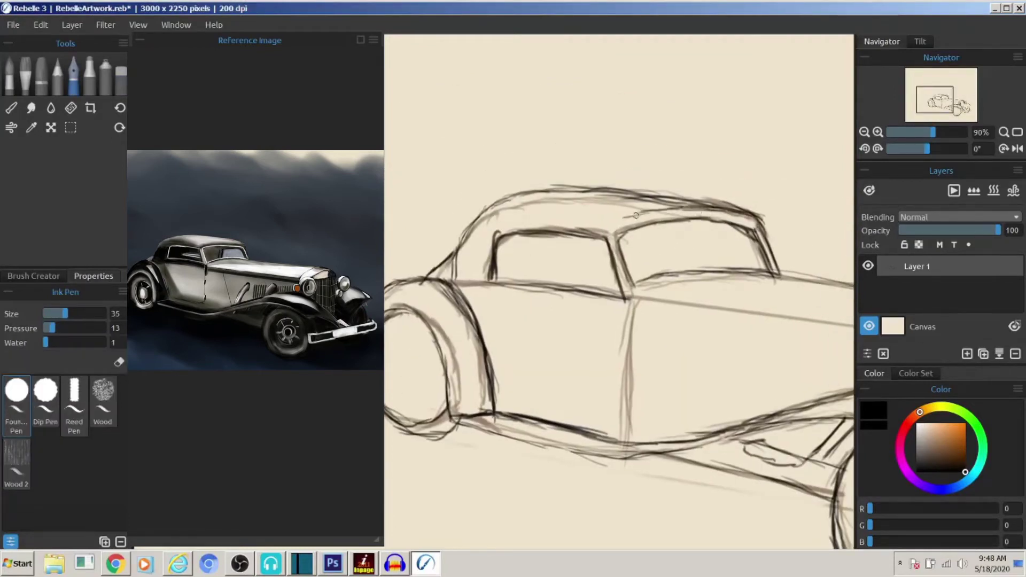
# Add the roof line above the cabin, the side window and the rear window edges
pyautogui.moveTo(568, 207); pyautogui.dragTo(597, 214)
pyautogui.moveTo(613, 300); pyautogui.dragTo(492, 282)
pyautogui.moveTo(615, 266)
pyautogui.mouseDown()
pyautogui.moveTo(551, 251)
pyautogui.moveTo(603, 252)
pyautogui.mouseUp()
pyautogui.moveTo(719, 224); pyautogui.dragTo(687, 264)
pyautogui.moveTo(746, 232)
pyautogui.mouseDown()
pyautogui.moveTo(622, 235)
pyautogui.moveTo(731, 224)
pyautogui.mouseUp()
# Darken the lines below the front headlight and touch up the front wheel's edge
pyautogui.press('e')
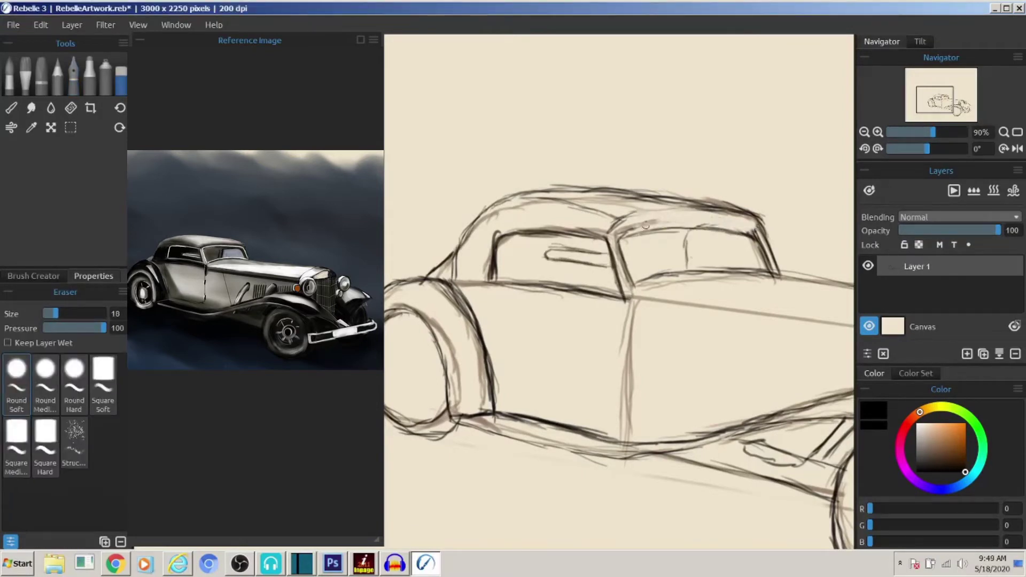
pyautogui.press('e')
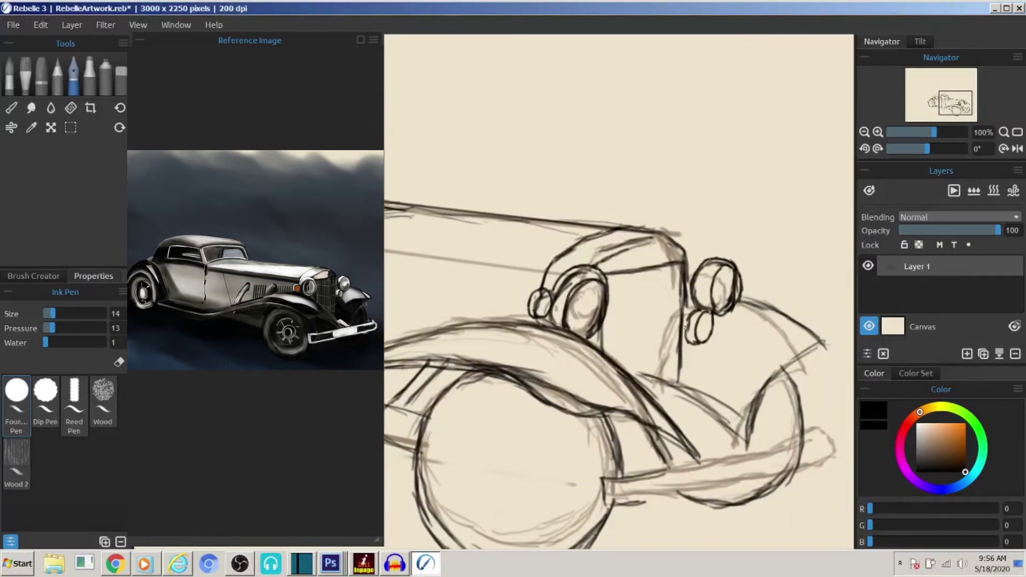
pyautogui.moveTo(671, 373); pyautogui.dragTo(751, 419)
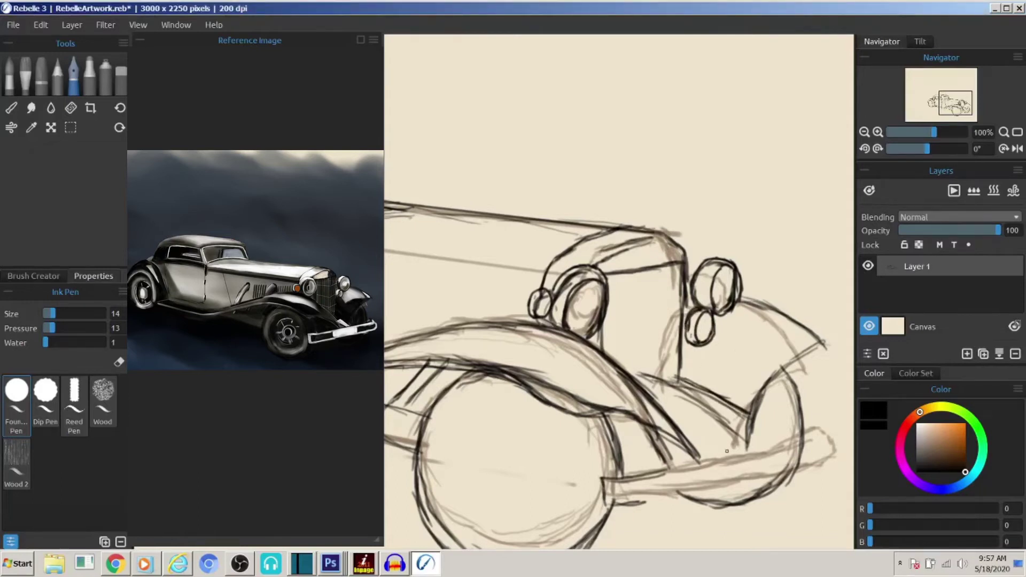
pyautogui.scroll(-3, 565, 405)
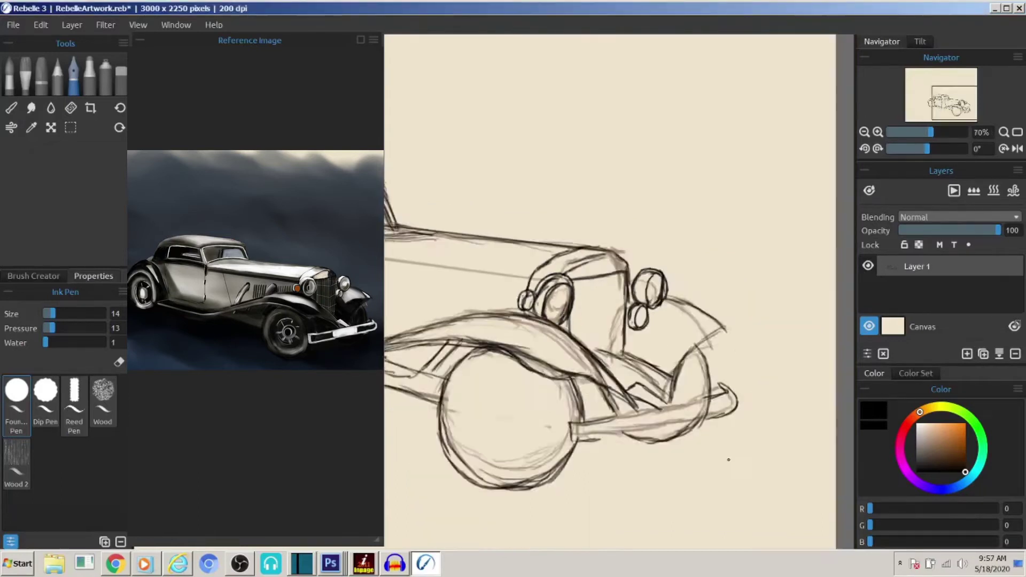
pyautogui.moveTo(550, 385)
pyautogui.mouseDown()
pyautogui.moveTo(546, 406)
pyautogui.moveTo(565, 411)
pyautogui.moveTo(561, 426)
pyautogui.mouseUp()
# Add dark strokes on the rear wheel, door line and roof pillar, and sketch the hood vents
pyautogui.moveTo(481, 321); pyautogui.dragTo(722, 320)
pyautogui.moveTo(514, 291); pyautogui.dragTo(534, 347)
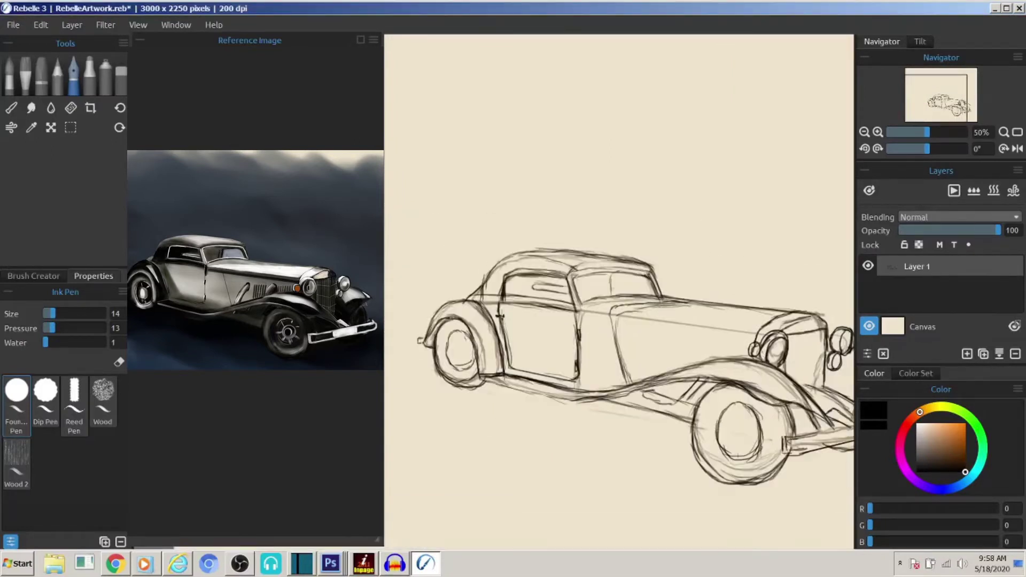
pyautogui.moveTo(642, 321); pyautogui.dragTo(594, 363)
pyautogui.moveTo(580, 307); pyautogui.dragTo(577, 324)
pyautogui.moveTo(653, 276)
pyautogui.mouseDown()
pyautogui.moveTo(640, 296)
pyautogui.moveTo(601, 297)
pyautogui.mouseUp()
pyautogui.moveTo(721, 390); pyautogui.dragTo(661, 395)
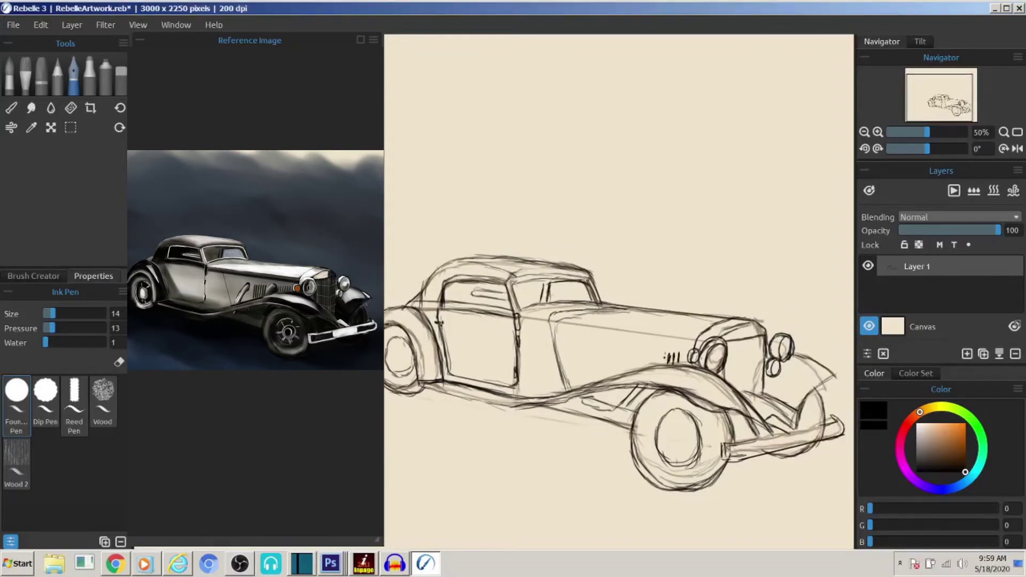
pyautogui.moveTo(647, 348); pyautogui.dragTo(620, 405)
# Zoom out to 30% to see the whole car sketch
pyautogui.moveTo(518, 372); pyautogui.dragTo(529, 391)
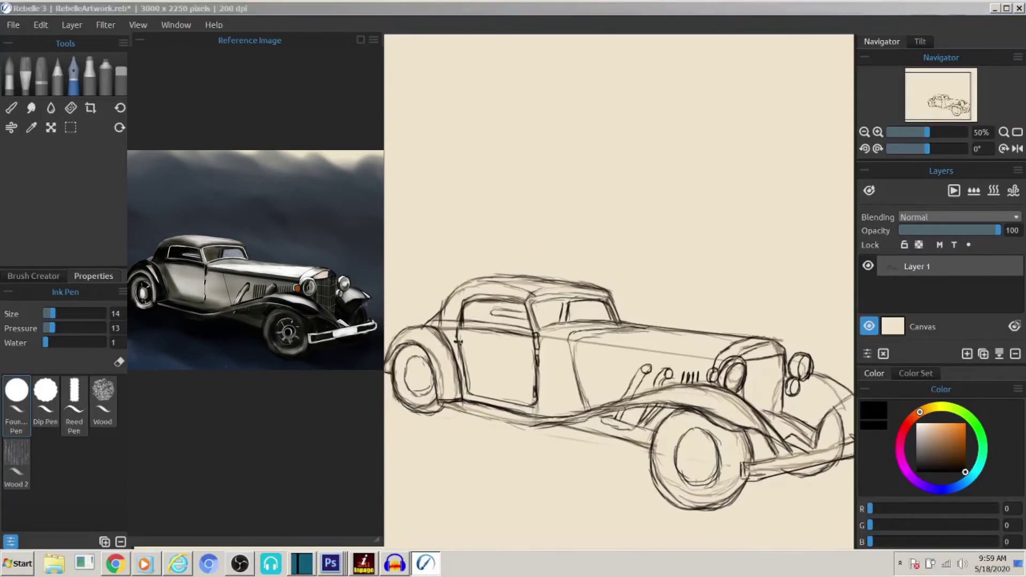
pyautogui.scroll(-1, 529, 390)
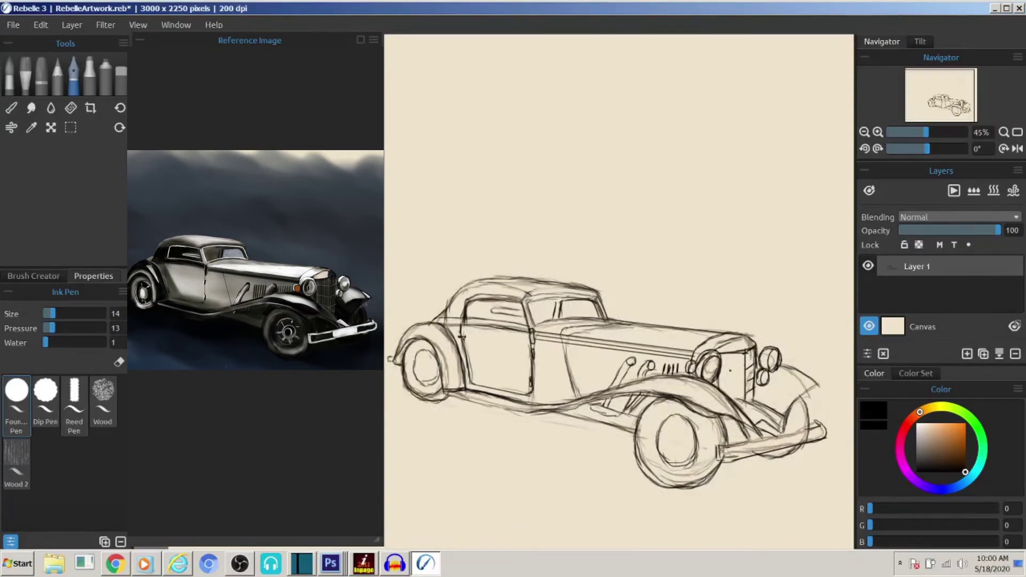
pyautogui.scroll(-2, 543, 412)
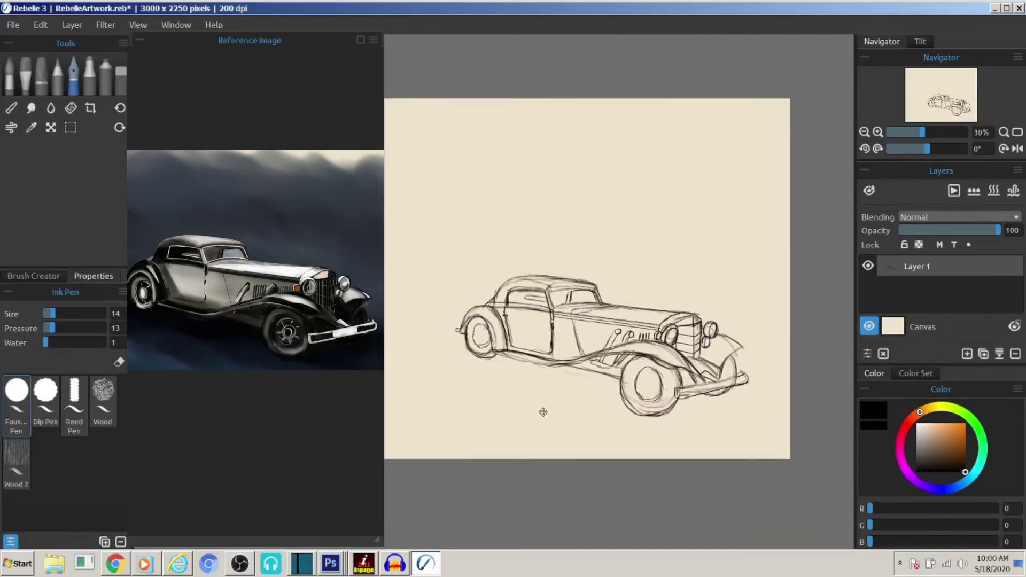
# Paint dark grey shading over the body, wheel arch, lower edge and belt line
pyautogui.moveTo(534, 321); pyautogui.dragTo(620, 374)
pyautogui.moveTo(577, 326); pyautogui.dragTo(684, 352)
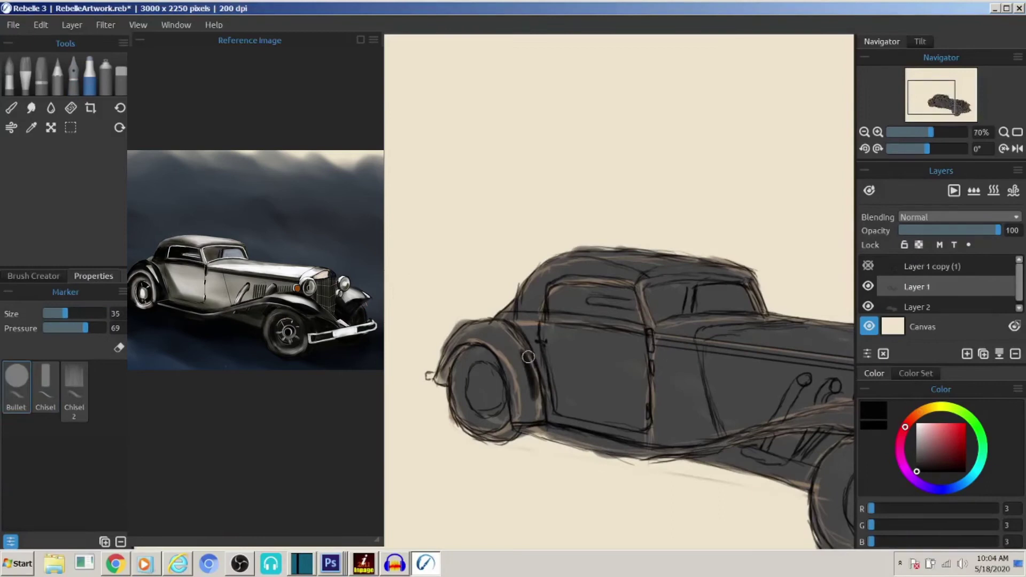
pyautogui.moveTo(528, 357)
pyautogui.mouseDown()
pyautogui.moveTo(526, 419)
pyautogui.moveTo(513, 334)
pyautogui.moveTo(486, 326)
pyautogui.moveTo(456, 340)
pyautogui.moveTo(444, 368)
pyautogui.mouseUp()
pyautogui.moveTo(471, 321)
pyautogui.mouseDown()
pyautogui.moveTo(513, 395)
pyautogui.moveTo(626, 444)
pyautogui.moveTo(537, 423)
pyautogui.moveTo(668, 454)
pyautogui.mouseUp()
pyautogui.moveTo(502, 342); pyautogui.dragTo(444, 375)
pyautogui.moveTo(642, 326)
pyautogui.mouseDown()
pyautogui.moveTo(512, 312)
pyautogui.moveTo(535, 317)
pyautogui.moveTo(525, 297)
pyautogui.moveTo(723, 276)
pyautogui.moveTo(641, 264)
pyautogui.moveTo(545, 278)
pyautogui.mouseUp()
# Fill the roof with black and paint long dark strokes along the fender
pyautogui.press(']')
pyautogui.press('[')
pyautogui.moveTo(745, 313); pyautogui.dragTo(520, 220)
pyautogui.press(']')
pyautogui.press(']')
pyautogui.moveTo(749, 372)
pyautogui.mouseDown()
pyautogui.moveTo(630, 321)
pyautogui.moveTo(748, 342)
pyautogui.mouseUp()
pyautogui.moveTo(716, 347)
pyautogui.mouseDown()
pyautogui.moveTo(767, 344)
pyautogui.moveTo(550, 367)
pyautogui.moveTo(422, 337)
pyautogui.mouseUp()
pyautogui.moveTo(585, 362); pyautogui.dragTo(775, 347)
# Darken the front fender under the headlights with dark fill
pyautogui.press('[')
pyautogui.press('[')
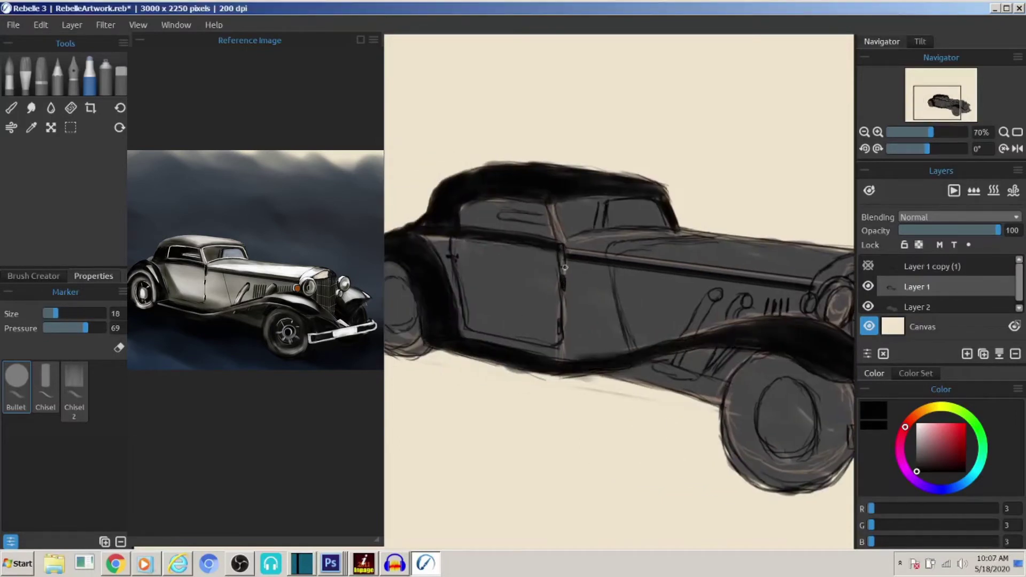
pyautogui.scroll(-2, 565, 267)
pyautogui.scroll(3, 588, 390)
pyautogui.press(']')
pyautogui.moveTo(706, 313)
pyautogui.mouseDown()
pyautogui.moveTo(720, 366)
pyautogui.moveTo(668, 396)
pyautogui.mouseUp()
pyautogui.press(']')
pyautogui.moveTo(662, 352); pyautogui.dragTo(694, 406)
pyautogui.moveTo(748, 337); pyautogui.dragTo(684, 374)
pyautogui.moveTo(695, 321)
pyautogui.mouseDown()
pyautogui.moveTo(695, 406)
pyautogui.moveTo(641, 409)
pyautogui.mouseUp()
# Paint the door panel a lighter grey-green tone
pyautogui.press('[')
pyautogui.scroll(-3, 490, 409)
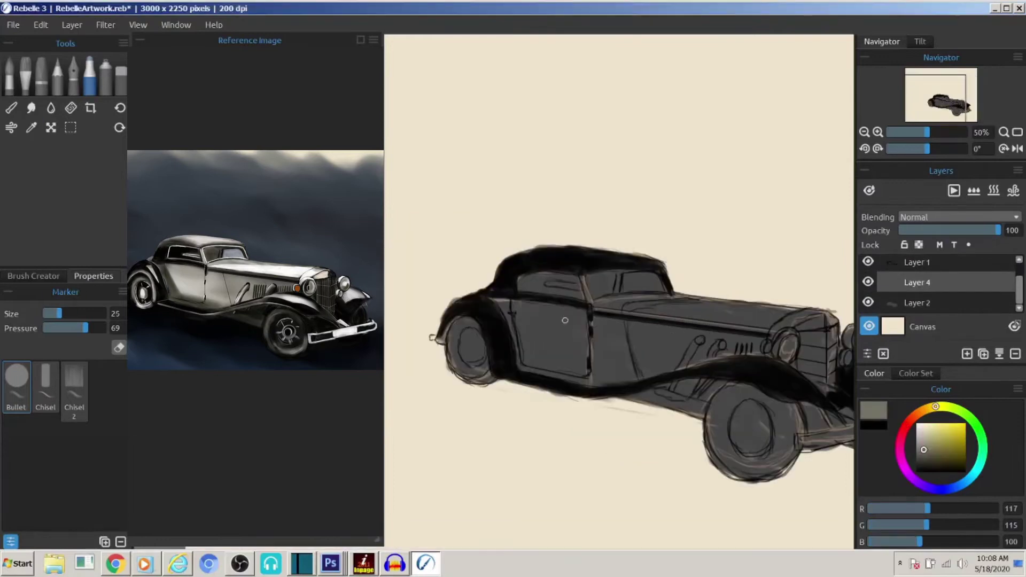
pyautogui.moveTo(565, 321)
pyautogui.mouseDown()
pyautogui.moveTo(549, 321)
pyautogui.moveTo(556, 350)
pyautogui.moveTo(711, 336)
pyautogui.mouseUp()
pyautogui.scroll(-1, 557, 351)
pyautogui.press(']')
pyautogui.press(']')
pyautogui.press(']')
# Paint light grey strokes over the body, fender, door and rear panel
pyautogui.press('[')
pyautogui.moveTo(620, 332); pyautogui.dragTo(719, 310)
pyautogui.moveTo(641, 308); pyautogui.dragTo(727, 305)
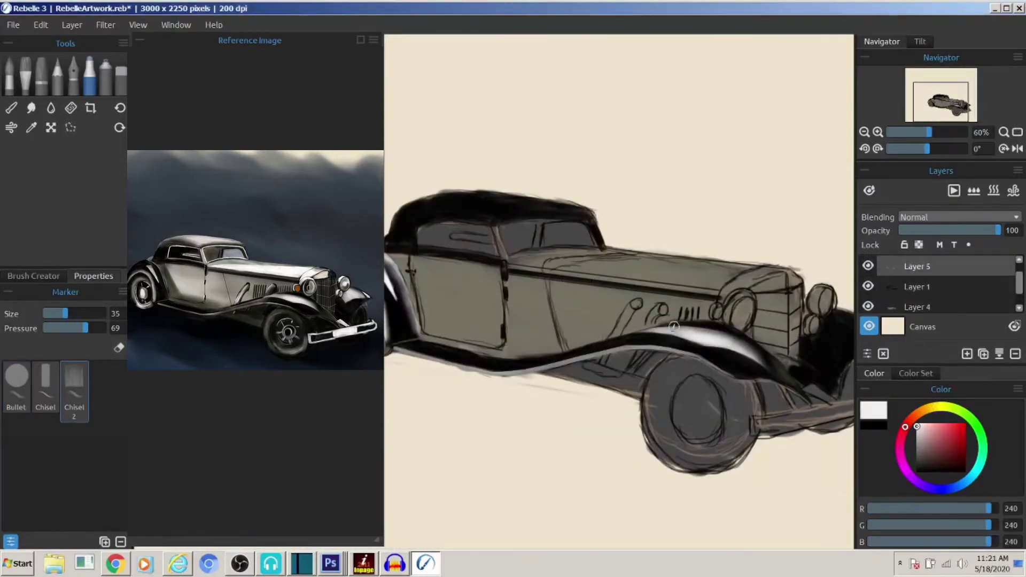
pyautogui.moveTo(661, 350); pyautogui.dragTo(583, 356)
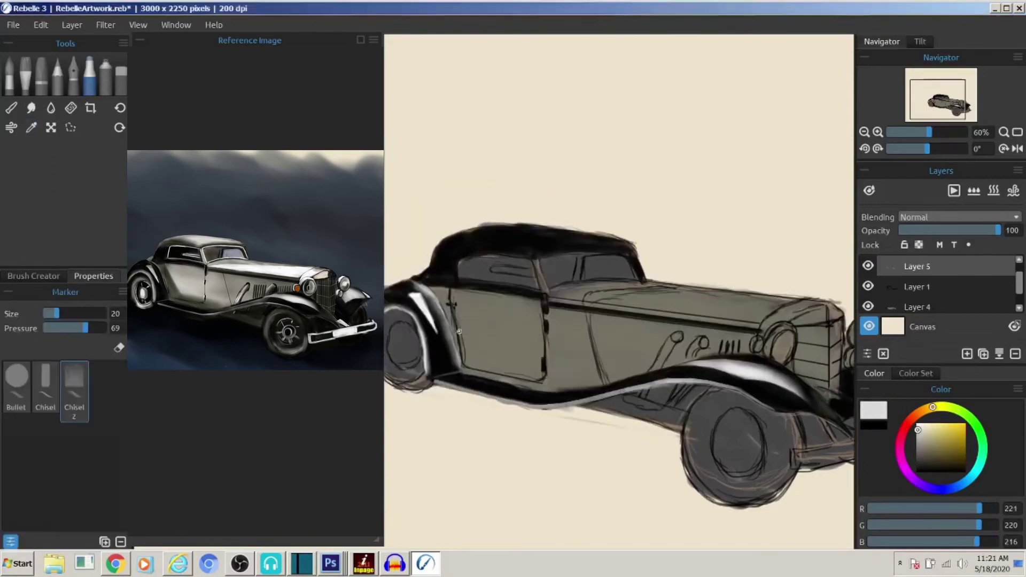
pyautogui.moveTo(454, 294)
pyautogui.mouseDown()
pyautogui.moveTo(463, 287)
pyautogui.moveTo(466, 332)
pyautogui.moveTo(609, 299)
pyautogui.moveTo(711, 348)
pyautogui.mouseUp()
pyautogui.moveTo(438, 374); pyautogui.dragTo(588, 300)
pyautogui.press(']')
pyautogui.press(']')
pyautogui.moveTo(695, 342)
pyautogui.mouseDown()
pyautogui.moveTo(550, 317)
pyautogui.moveTo(685, 374)
pyautogui.moveTo(551, 342)
pyautogui.mouseUp()
# Darken the door's lower edge and front with sampled dark grey, then add pale grey
pyautogui.keyDown('alt'); pyautogui.click(401, 315); pyautogui.keyUp('alt')
pyautogui.keyDown('alt'); pyautogui.click(395, 320); pyautogui.keyUp('alt')
pyautogui.press('[')
pyautogui.press('[')
pyautogui.press('[')
pyautogui.moveTo(556, 390); pyautogui.dragTo(470, 369)
pyautogui.moveTo(449, 288)
pyautogui.mouseDown()
pyautogui.moveTo(477, 371)
pyautogui.moveTo(588, 391)
pyautogui.moveTo(508, 396)
pyautogui.mouseUp()
pyautogui.moveTo(428, 369); pyautogui.dragTo(690, 320)
pyautogui.press(']')
pyautogui.press(']')
pyautogui.press(']')
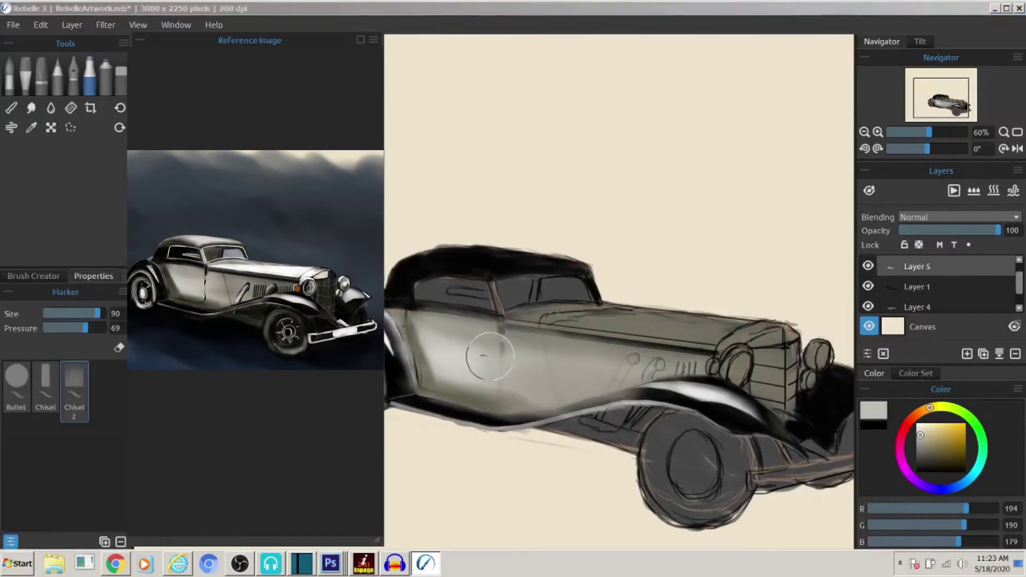
pyautogui.keyDown('alt'); pyautogui.click(481, 375); pyautogui.keyUp('alt')
pyautogui.moveTo(559, 393); pyautogui.dragTo(519, 409)
# Erase the overlapping paint to crisp the body and fender edges and cut a door line
pyautogui.press('e')
pyautogui.moveTo(481, 374); pyautogui.dragTo(551, 395)
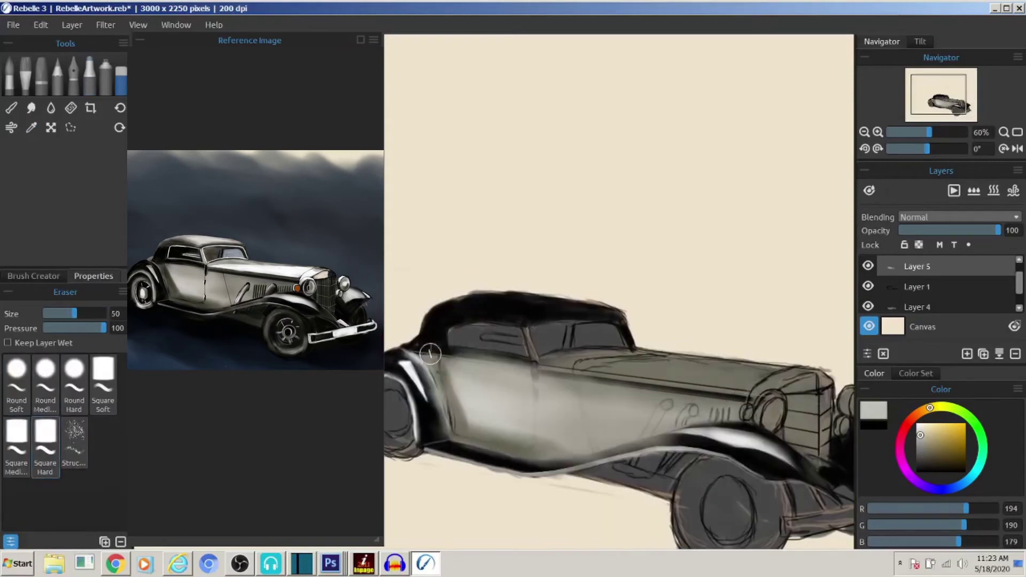
pyautogui.press('[')
pyautogui.moveTo(412, 347); pyautogui.dragTo(444, 371)
pyautogui.moveTo(685, 426); pyautogui.dragTo(588, 454)
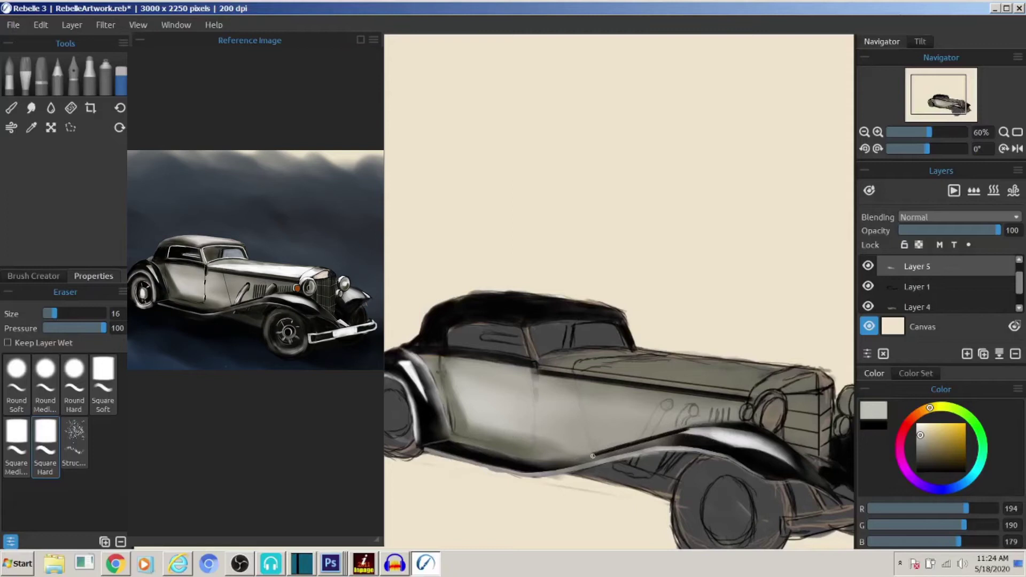
pyautogui.moveTo(573, 370); pyautogui.dragTo(590, 455)
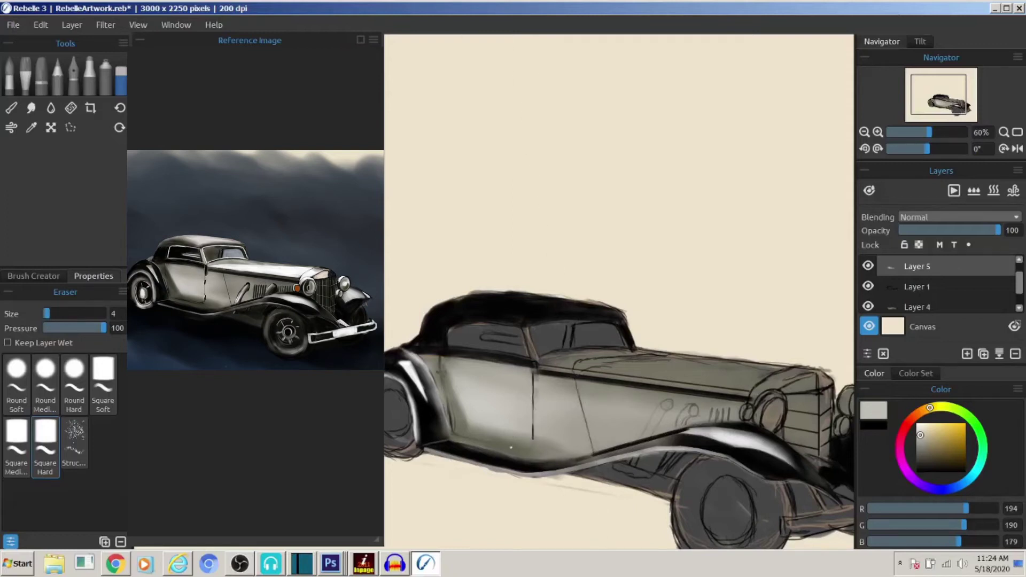
pyautogui.scroll(2, 442, 381)
pyautogui.scroll(2, 427, 391)
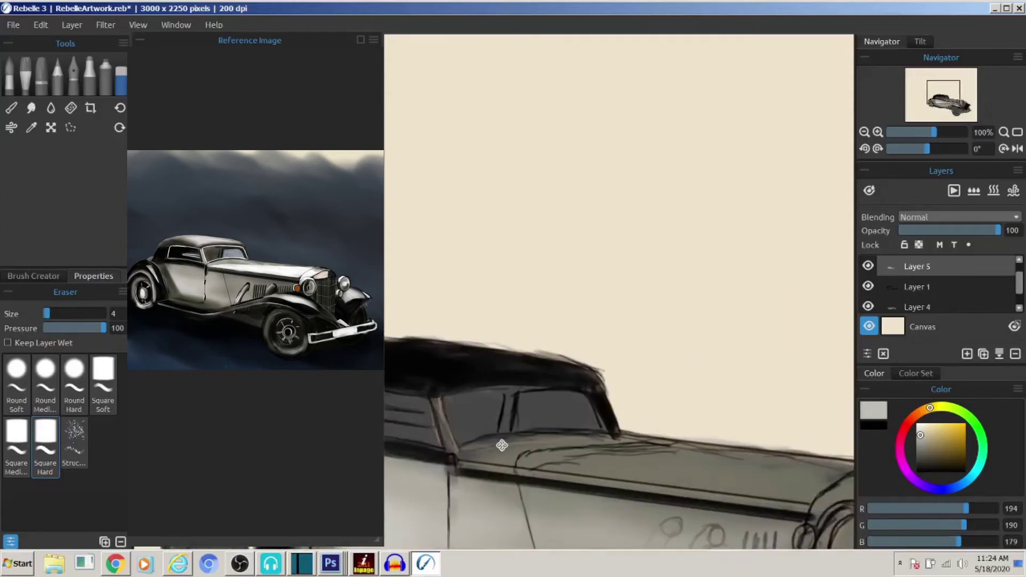
pyautogui.scroll(1, 406, 400)
# Draw a dark stroke along the body line and light grey along the hood top
pyautogui.press('e')
pyautogui.keyDown('alt'); pyautogui.click(428, 342); pyautogui.keyUp('alt')
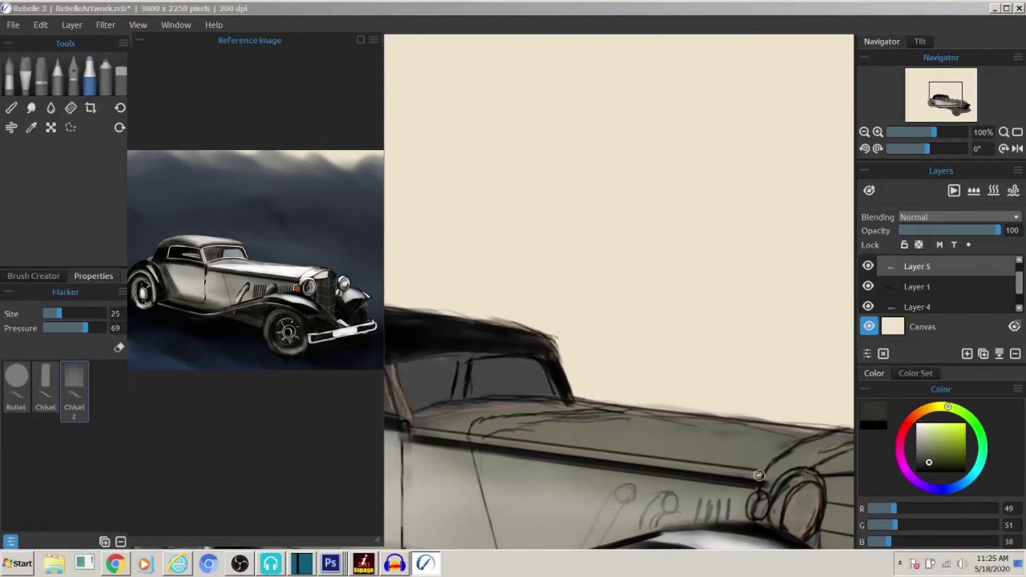
pyautogui.moveTo(409, 430); pyautogui.dragTo(762, 481)
pyautogui.moveTo(694, 475); pyautogui.dragTo(619, 443)
pyautogui.keyDown('alt'); pyautogui.click(619, 443); pyautogui.keyUp('alt')
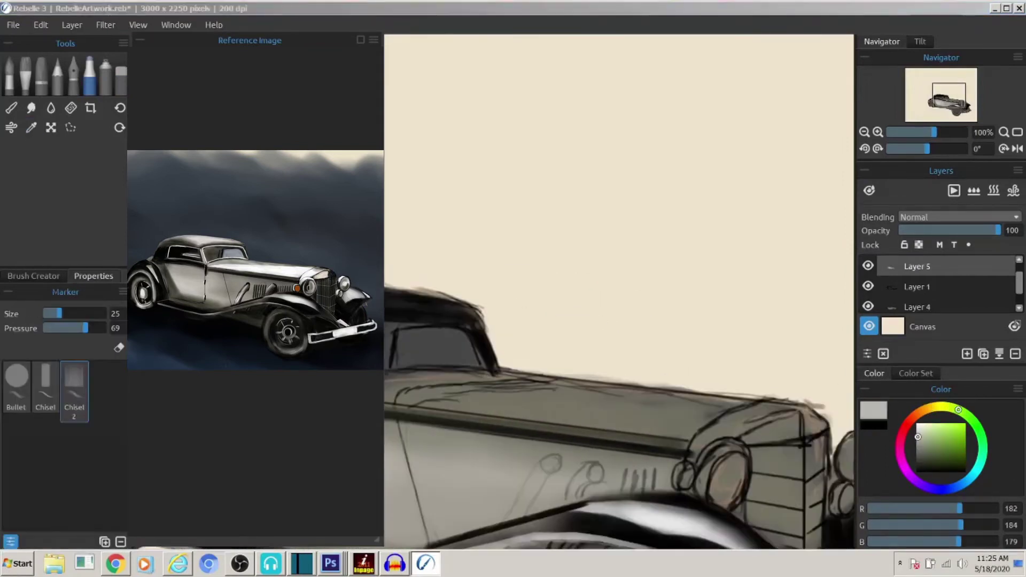
pyautogui.moveTo(443, 389); pyautogui.dragTo(743, 409)
pyautogui.moveTo(431, 369); pyautogui.dragTo(767, 401)
pyautogui.moveTo(385, 379)
pyautogui.mouseDown()
pyautogui.moveTo(465, 360)
pyautogui.moveTo(823, 382)
pyautogui.moveTo(471, 359)
pyautogui.mouseUp()
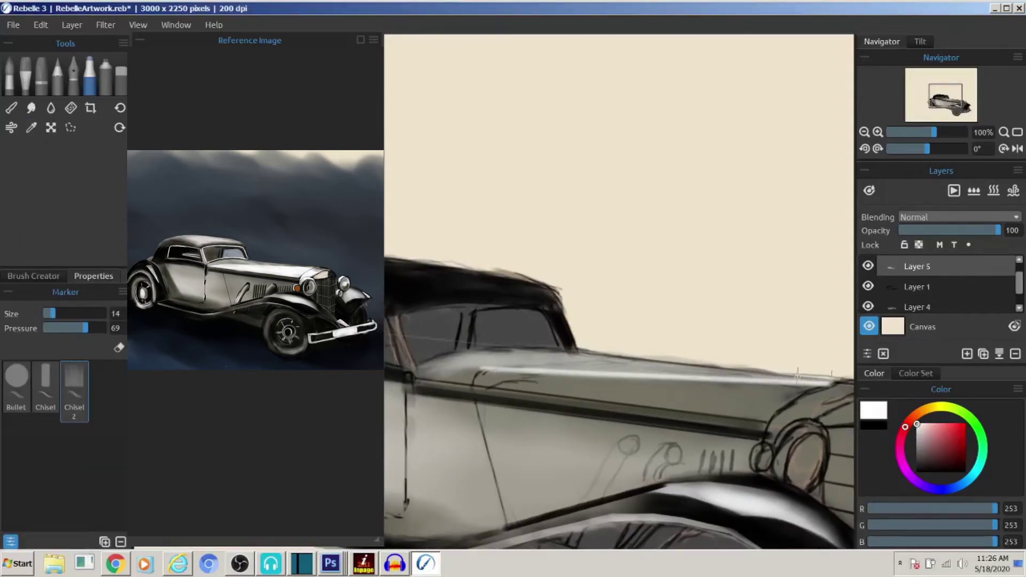
# Add long bright highlights along the fender, body line and upper body
pyautogui.moveTo(798, 376); pyautogui.dragTo(437, 373)
pyautogui.moveTo(799, 391); pyautogui.dragTo(644, 390)
pyautogui.press(']')
pyautogui.press('[')
pyautogui.moveTo(748, 395); pyautogui.dragTo(460, 378)
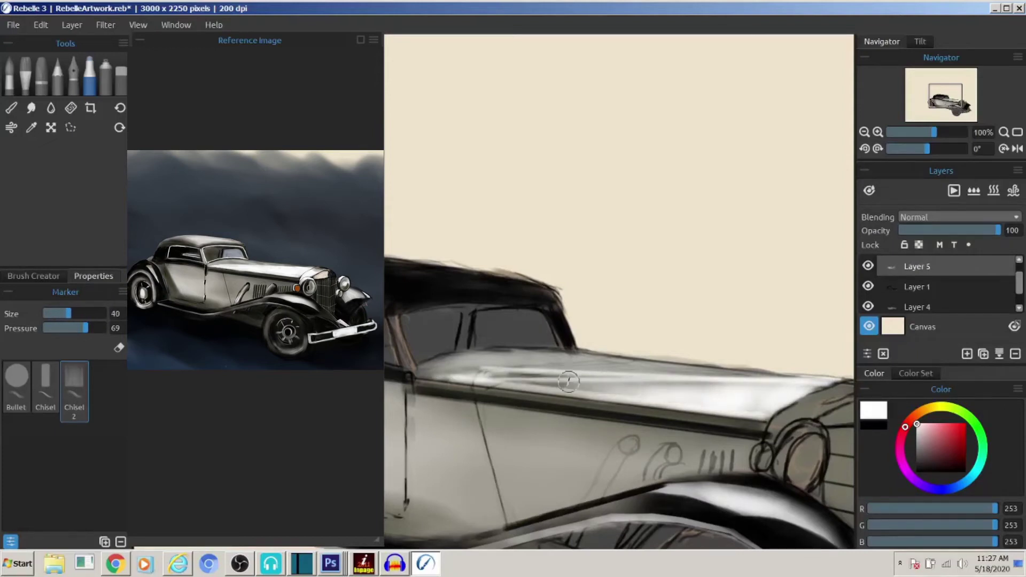
pyautogui.keyDown('alt'); pyautogui.click(588, 370); pyautogui.keyUp('alt')
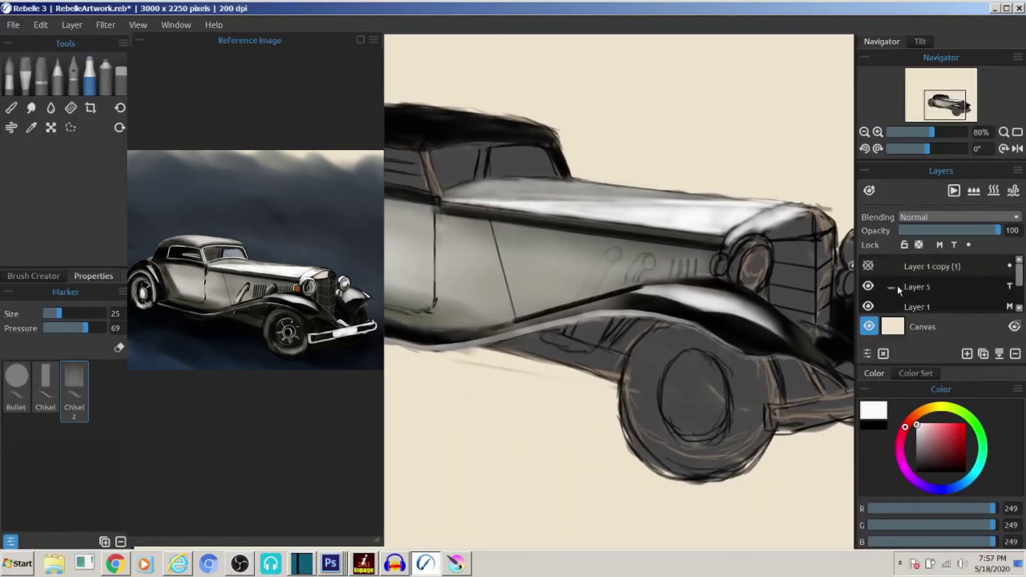
pyautogui.click(898, 290)
pyautogui.press('a')
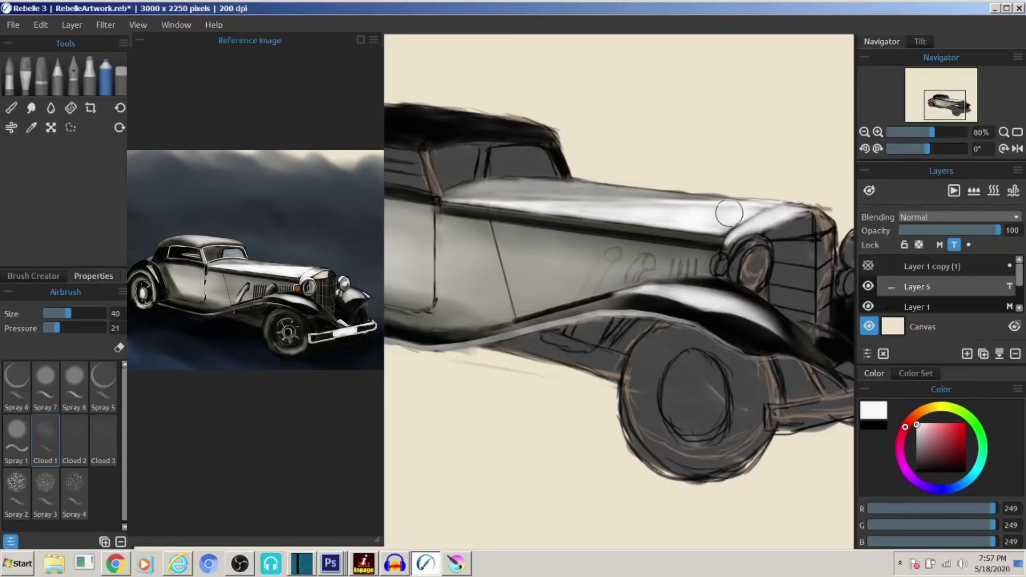
# Sample light and dark greys from the hood and door, bringing the car's front into view
pyautogui.keyDown('alt'); pyautogui.click(608, 210); pyautogui.keyUp('alt')
pyautogui.press('[')
pyautogui.press('[')
pyautogui.press('[')
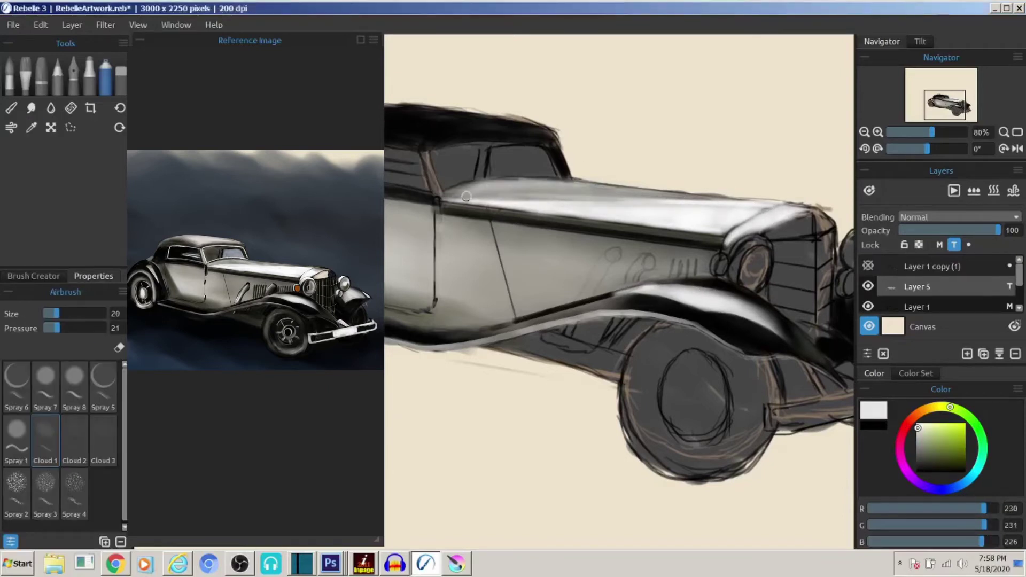
pyautogui.moveTo(527, 279); pyautogui.dragTo(628, 285)
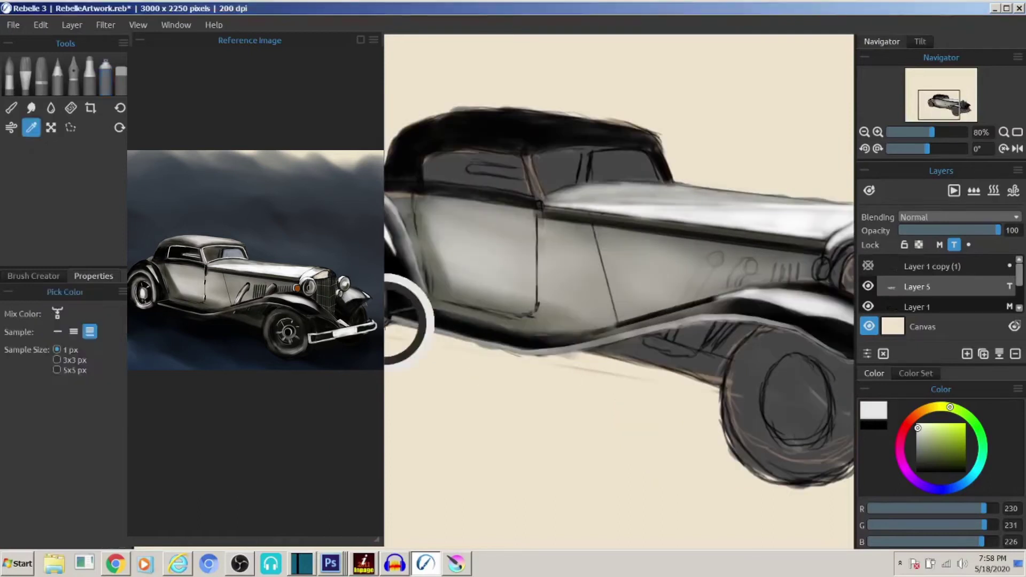
pyautogui.press('[')
pyautogui.press('[')
pyautogui.keyDown('alt'); pyautogui.click(497, 320); pyautogui.keyUp('alt')
pyautogui.keyDown('alt'); pyautogui.click(446, 227); pyautogui.keyUp('alt')
pyautogui.press(']')
pyautogui.press(']')
pyautogui.press(']')
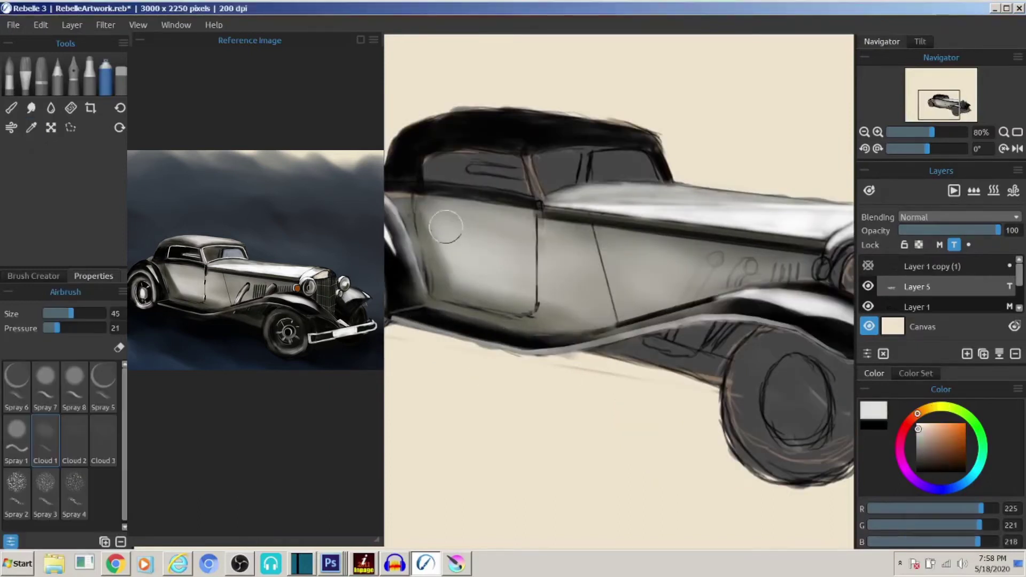
pyautogui.moveTo(675, 309); pyautogui.dragTo(440, 303)
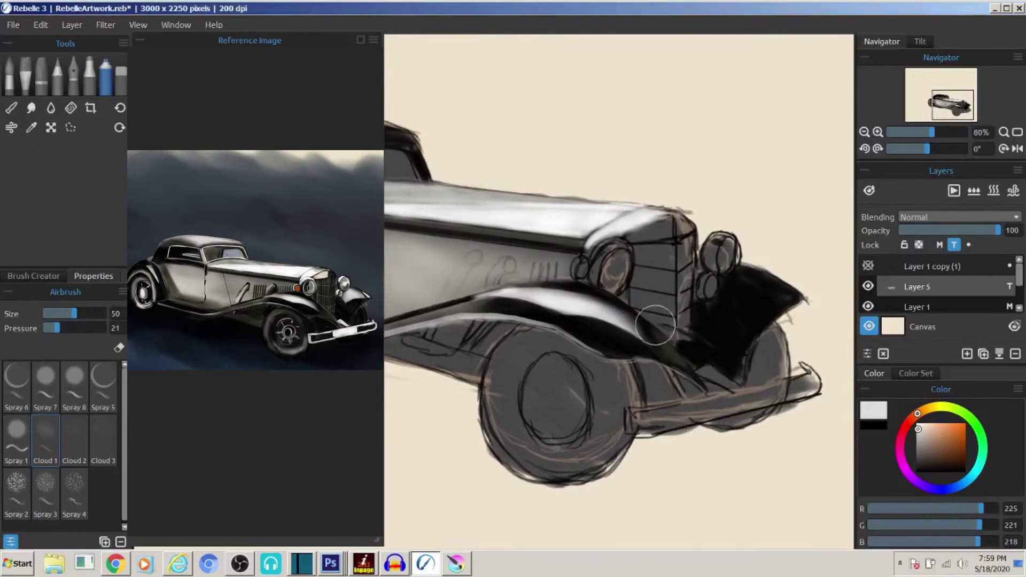
# Spray white highlights on the front fender and add a near-black shading stroke
pyautogui.keyDown('alt'); pyautogui.click(407, 309); pyautogui.keyUp('alt')
pyautogui.press('[')
pyautogui.press('[')
pyautogui.press('[')
pyautogui.press(']')
pyautogui.press(']')
pyautogui.press(']')
pyautogui.moveTo(768, 302)
pyautogui.mouseDown()
pyautogui.moveTo(737, 337)
pyautogui.moveTo(768, 310)
pyautogui.moveTo(711, 331)
pyautogui.mouseUp()
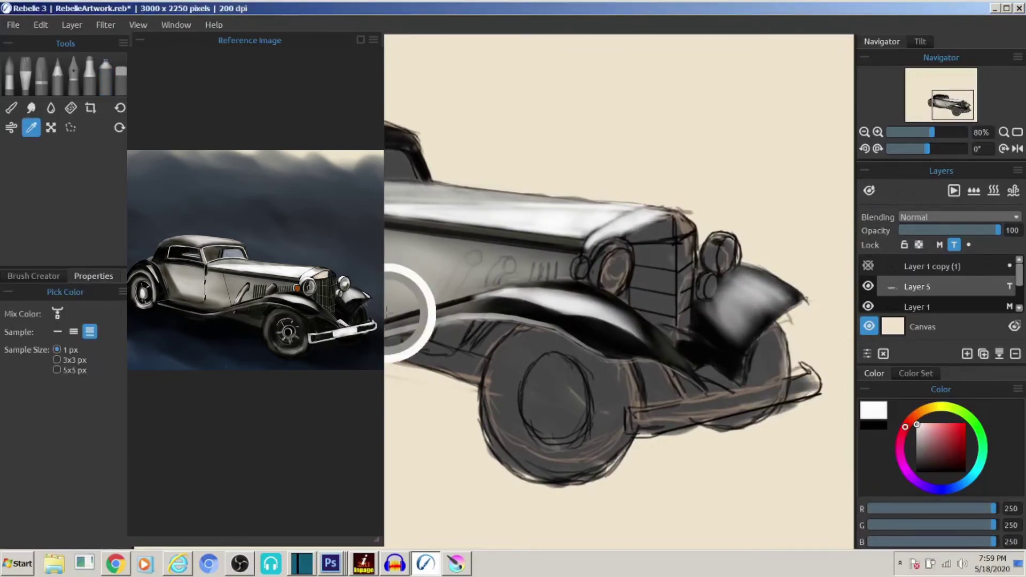
pyautogui.click(90, 75)
pyautogui.moveTo(783, 302)
pyautogui.mouseDown()
pyautogui.moveTo(690, 333)
pyautogui.moveTo(689, 364)
pyautogui.moveTo(610, 358)
pyautogui.mouseUp()
pyautogui.press('[')
pyautogui.press('[')
pyautogui.press('[')
pyautogui.press('[')
pyautogui.keyDown('alt'); pyautogui.click(678, 354); pyautogui.keyUp('alt')
# Add grey strokes near the fender and sample greys and white from the car
pyautogui.moveTo(407, 214); pyautogui.dragTo(663, 252)
pyautogui.keyDown('alt'); pyautogui.click(662, 253); pyautogui.keyUp('alt')
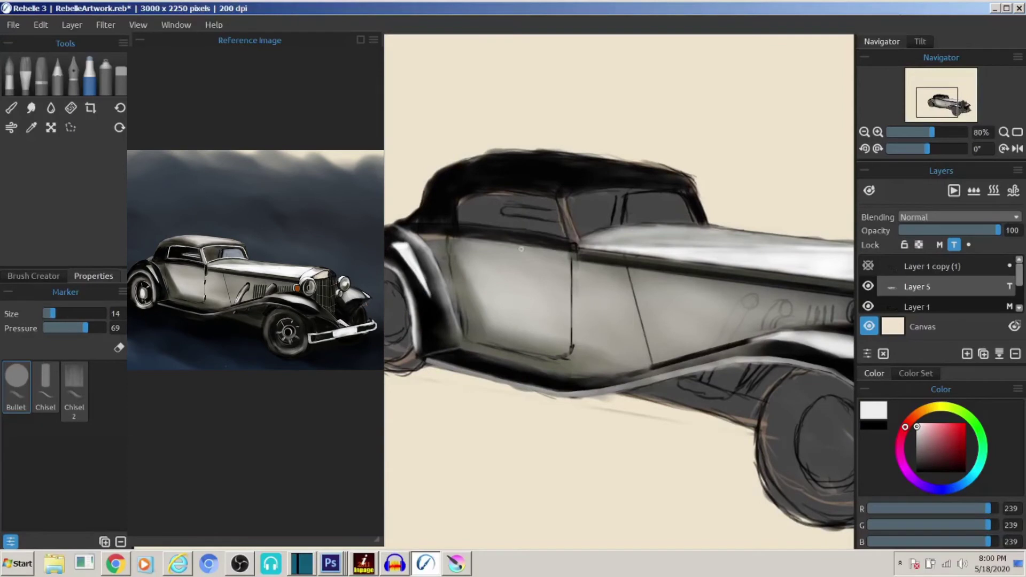
pyautogui.press('[')
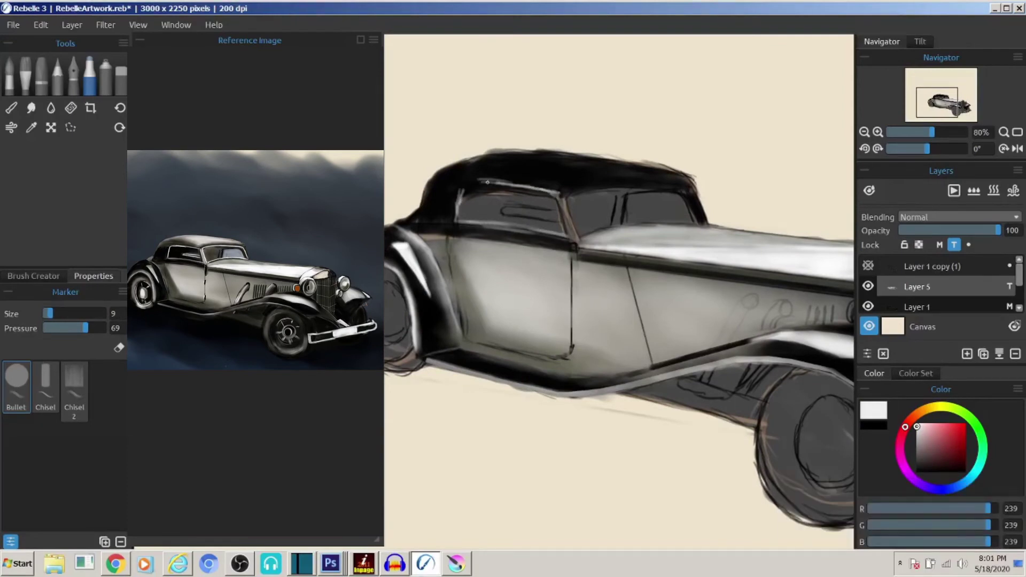
pyautogui.keyDown('alt'); pyautogui.click(572, 243); pyautogui.keyUp('alt')
pyautogui.press(']')
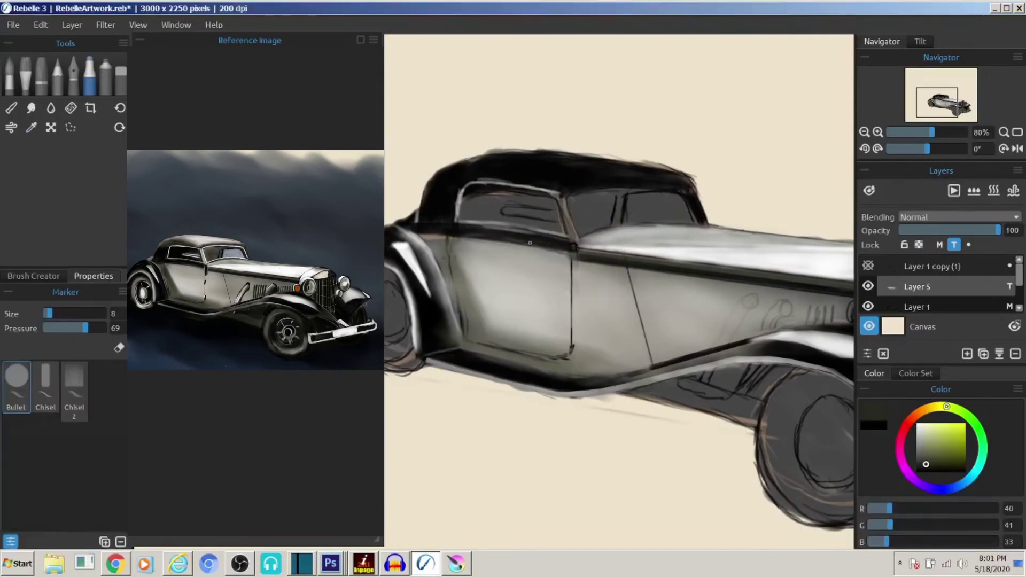
pyautogui.press(']')
pyautogui.press(']')
pyautogui.press(']')
pyautogui.keyDown('alt'); pyautogui.click(579, 343); pyautogui.keyUp('alt')
pyautogui.moveTo(545, 349)
pyautogui.mouseDown()
pyautogui.moveTo(548, 394)
pyautogui.moveTo(508, 411)
pyautogui.mouseUp()
pyautogui.keyDown('alt'); pyautogui.click(668, 299); pyautogui.keyUp('alt')
pyautogui.press('[')
pyautogui.press('[')
pyautogui.press('[')
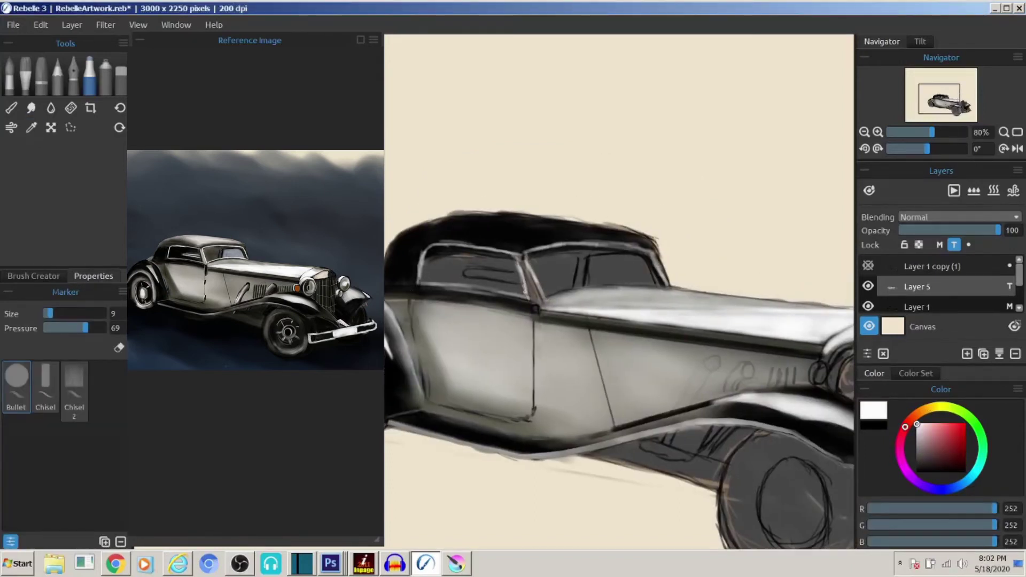
# Tint the rear window glass with a light bluish grey
pyautogui.keyDown('alt'); pyautogui.click(556, 270); pyautogui.keyUp('alt')
pyautogui.press(']')
pyautogui.press(']')
pyautogui.press(']')
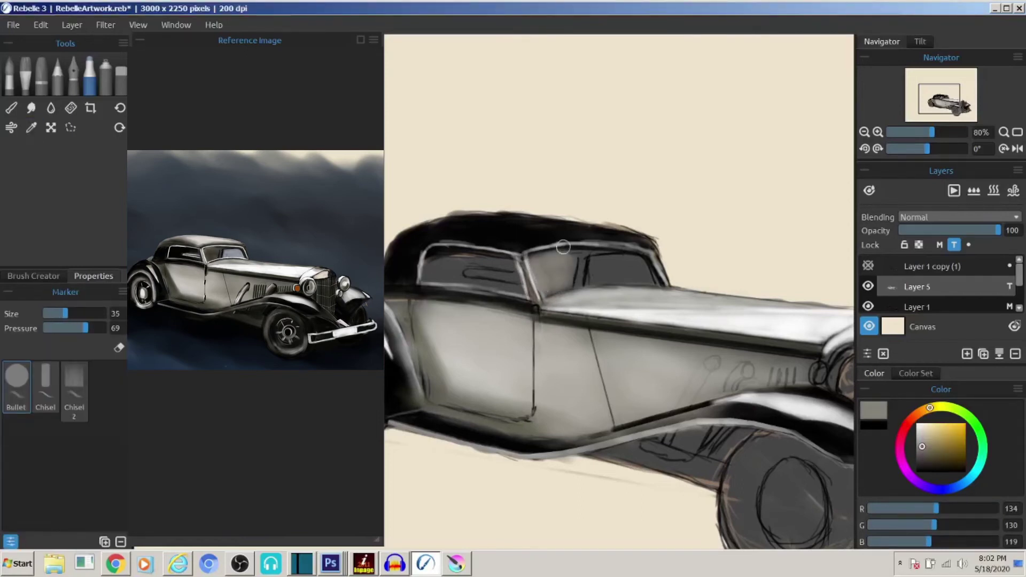
pyautogui.keyDown('alt'); pyautogui.click(566, 251); pyautogui.keyUp('alt')
pyautogui.press('[')
pyautogui.press('[')
pyautogui.moveTo(593, 277); pyautogui.dragTo(625, 266)
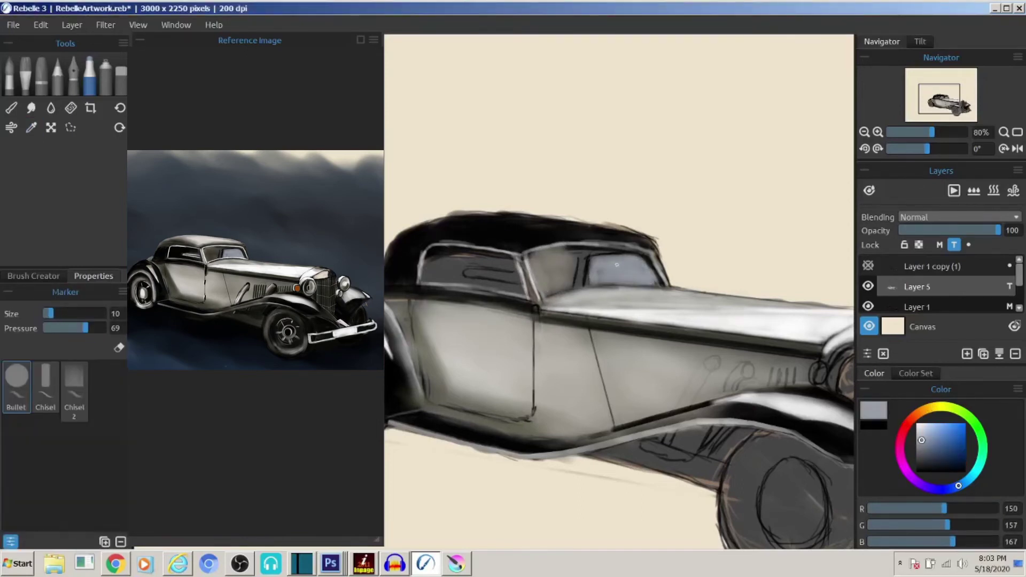
# Paint light highlight strokes across the roof
pyautogui.keyDown('alt'); pyautogui.click(547, 238); pyautogui.keyUp('alt')
pyautogui.press(']')
pyautogui.press(']')
pyautogui.press('x')
pyautogui.press(']')
pyautogui.moveTo(614, 227)
pyautogui.mouseDown()
pyautogui.moveTo(425, 235)
pyautogui.moveTo(631, 228)
pyautogui.mouseUp()
pyautogui.moveTo(566, 235)
pyautogui.mouseDown()
pyautogui.moveTo(443, 230)
pyautogui.moveTo(489, 234)
pyautogui.moveTo(465, 267)
pyautogui.moveTo(497, 228)
pyautogui.moveTo(690, 224)
pyautogui.moveTo(539, 229)
pyautogui.moveTo(718, 242)
pyautogui.moveTo(497, 227)
pyautogui.mouseUp()
pyautogui.press(']')
pyautogui.press(']')
pyautogui.keyDown('alt'); pyautogui.click(470, 264); pyautogui.keyUp('alt')
# Airbrush dark grey and black shading on the left part and edge of the roof
pyautogui.press('r')
pyautogui.keyDown('alt'); pyautogui.click(588, 220); pyautogui.keyUp('alt')
pyautogui.press(']')
pyautogui.keyDown('alt'); pyautogui.click(470, 267); pyautogui.keyUp('alt')
pyautogui.press(']')
pyautogui.moveTo(470, 273)
pyautogui.mouseDown()
pyautogui.moveTo(505, 237)
pyautogui.moveTo(469, 270)
pyautogui.moveTo(473, 301)
pyautogui.mouseUp()
pyautogui.keyDown('alt'); pyautogui.click(466, 277); pyautogui.keyUp('alt')
pyautogui.press('[')
pyautogui.keyDown('alt'); pyautogui.click(491, 294); pyautogui.keyUp('alt')
pyautogui.press(']')
pyautogui.press(']')
pyautogui.press(']')
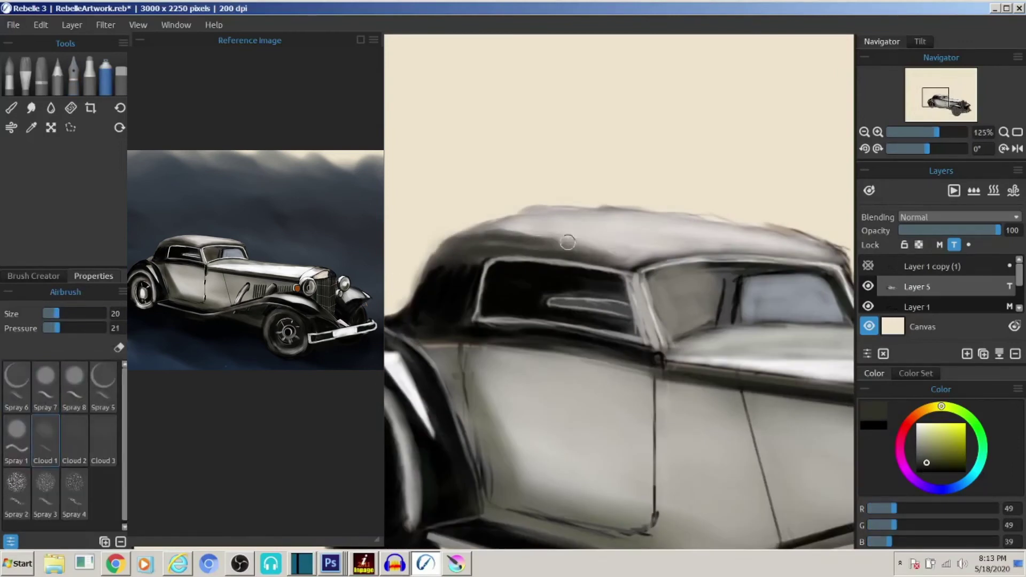
# Darken the roof's rear edge, window frame and rear pillar with Spray 7
pyautogui.press(']')
pyautogui.press(']')
pyautogui.moveTo(567, 243); pyautogui.dragTo(486, 239)
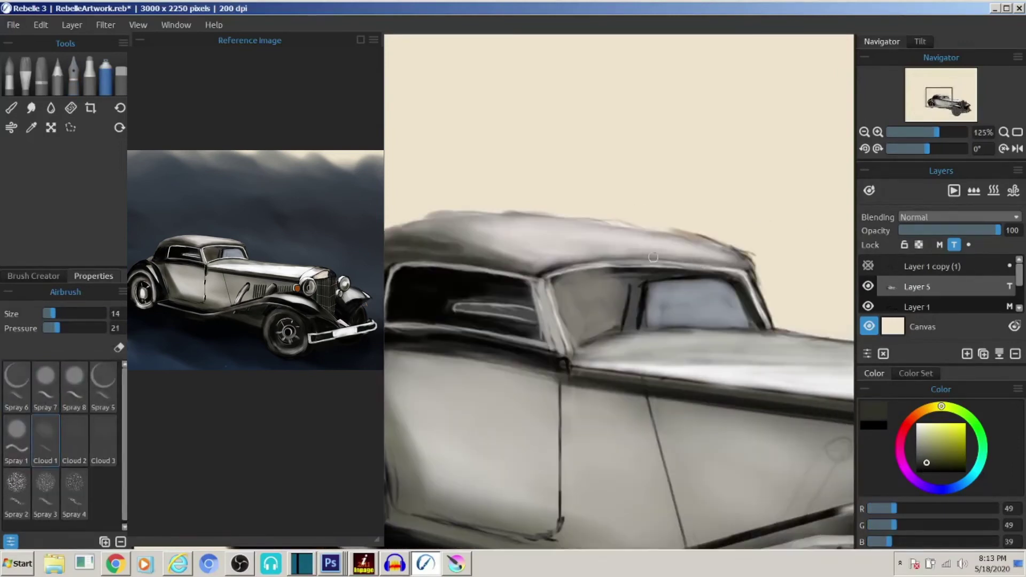
pyautogui.click(45, 380)
pyautogui.moveTo(572, 265)
pyautogui.mouseDown()
pyautogui.moveTo(751, 261)
pyautogui.moveTo(769, 308)
pyautogui.mouseUp()
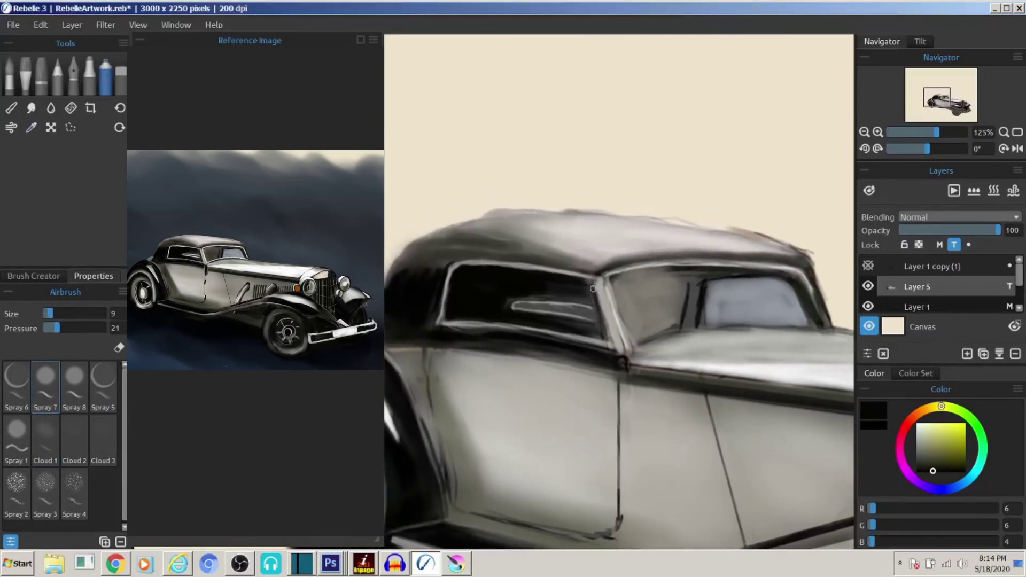
# Use the Fountain Pen to ink the door seam and draw white highlight lines on the windshield base
pyautogui.press('i')
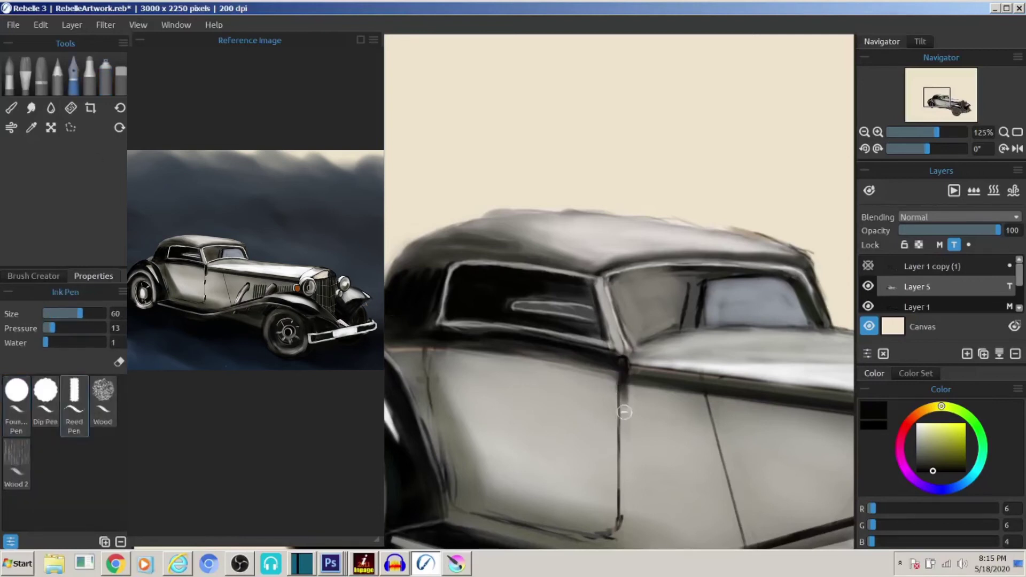
pyautogui.click(16, 392)
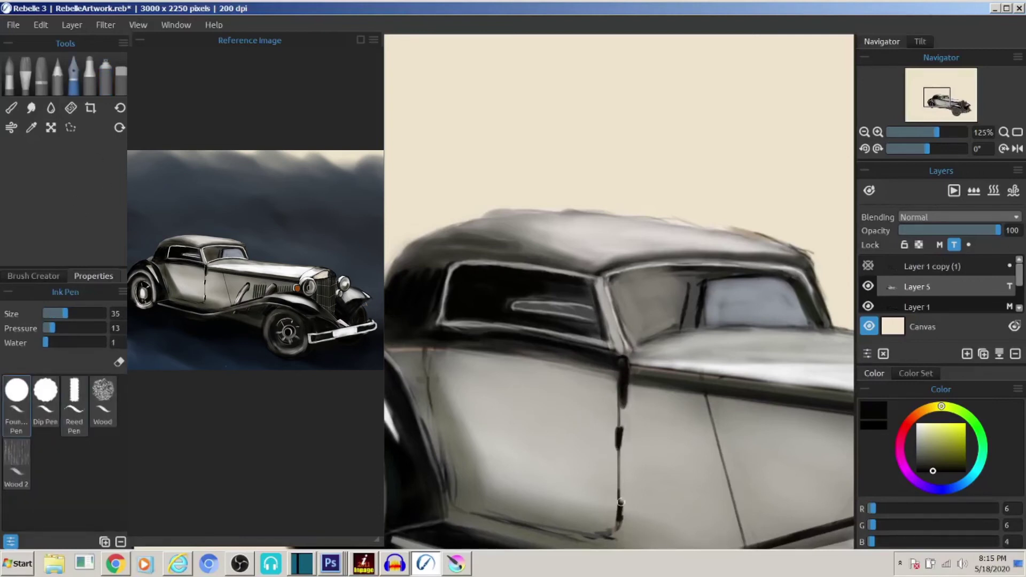
pyautogui.moveTo(616, 500); pyautogui.dragTo(614, 521)
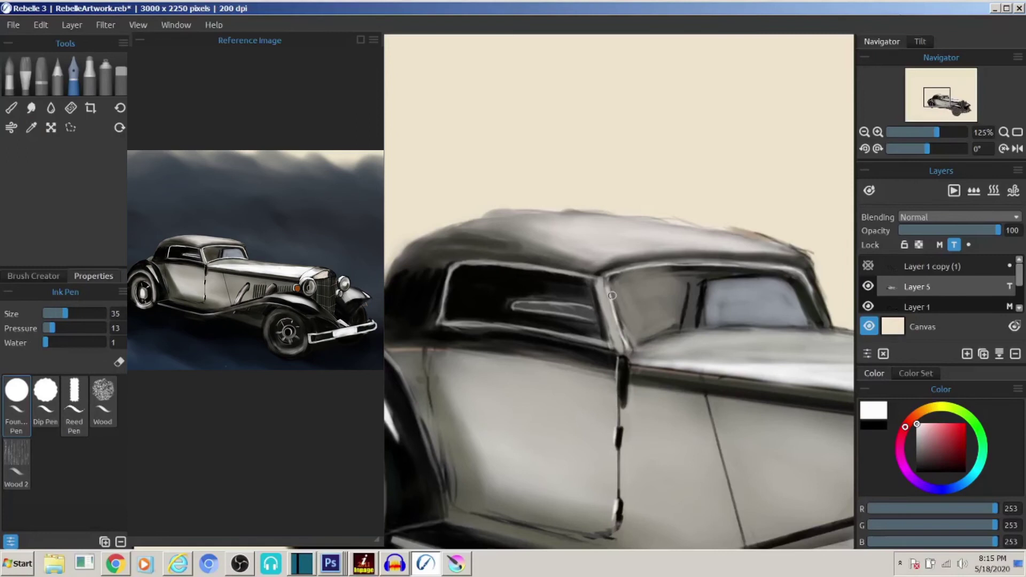
pyautogui.hscroll(3, 612, 296)
pyautogui.keyDown('alt'); pyautogui.click(696, 325); pyautogui.keyUp('alt')
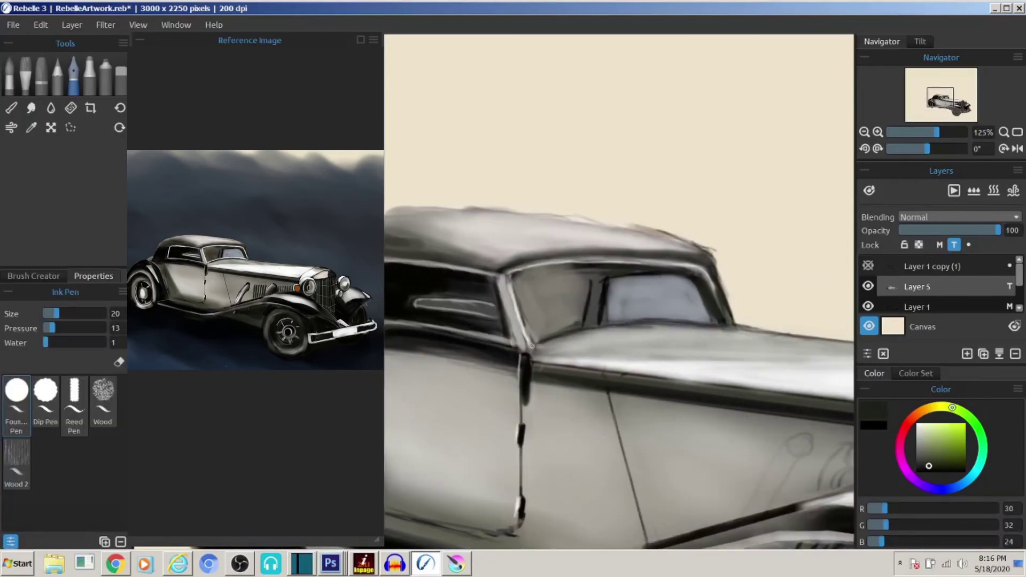
pyautogui.press('x')
pyautogui.moveTo(716, 322); pyautogui.dragTo(667, 319)
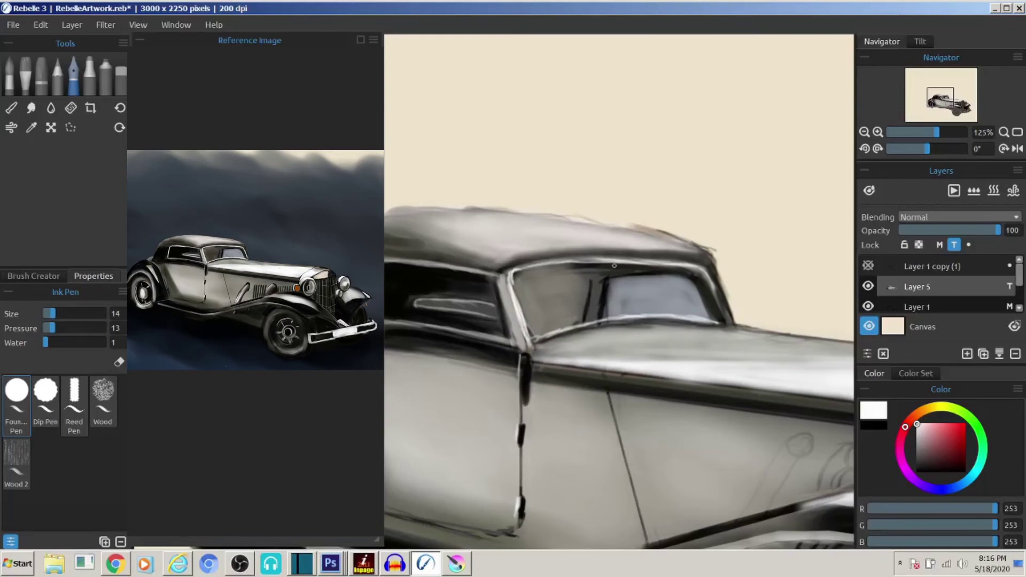
# Airbrush white to brighten the body below the windshield
pyautogui.scroll(-5, 657, 329)
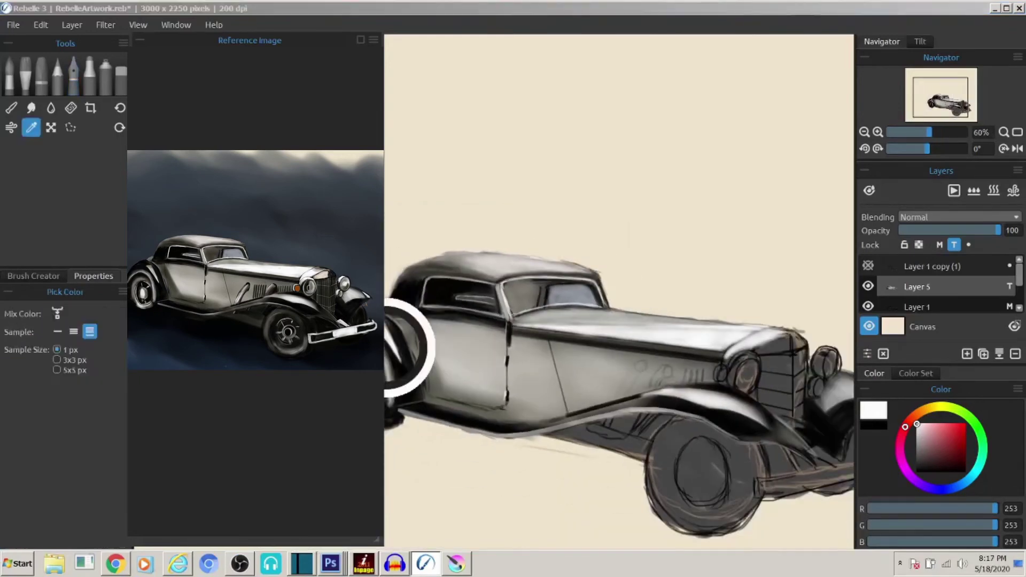
pyautogui.press('[')
pyautogui.press('[')
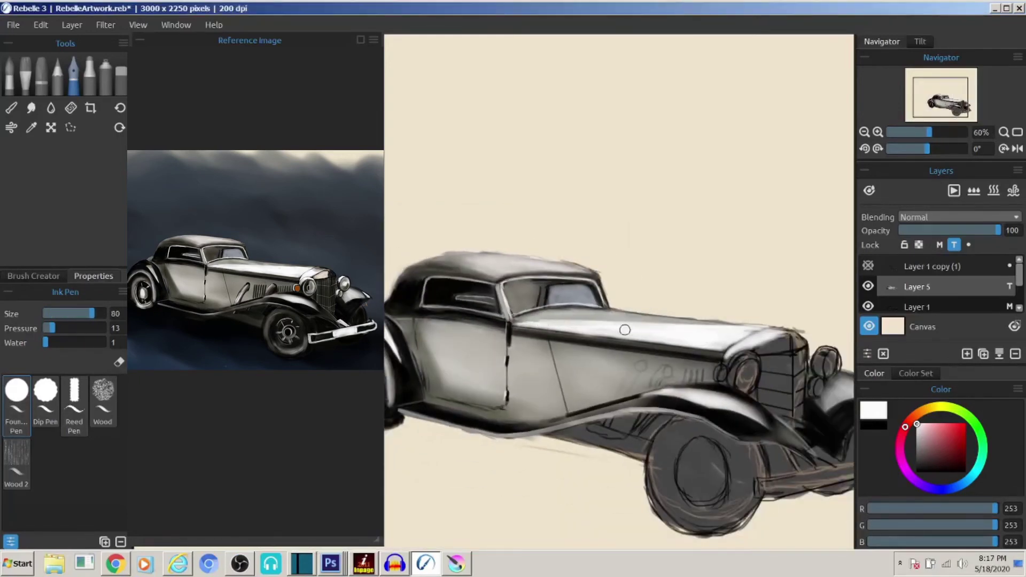
pyautogui.scroll(5, 492, 315)
pyautogui.press('a')
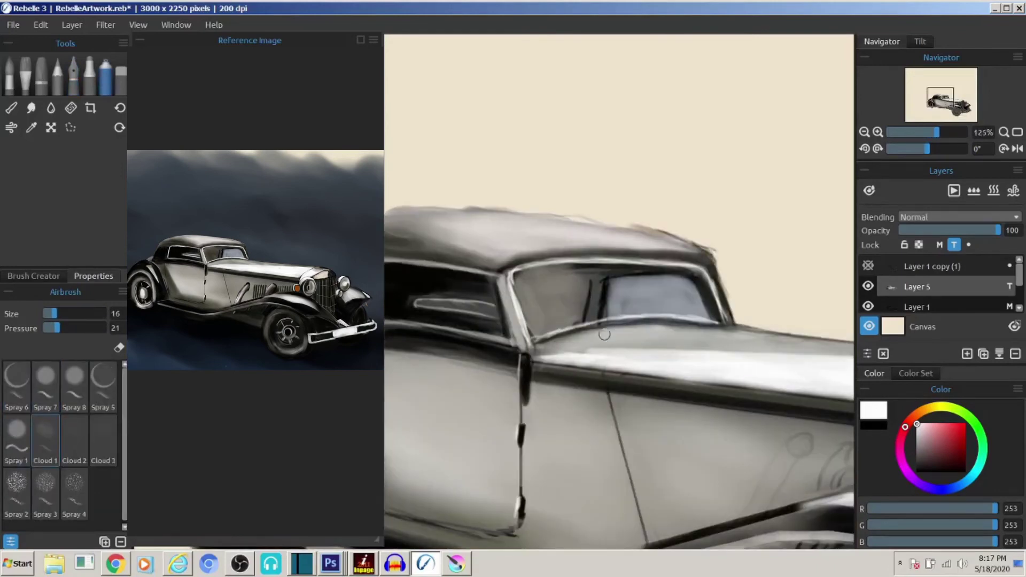
pyautogui.press(']')
pyautogui.moveTo(723, 335); pyautogui.dragTo(588, 333)
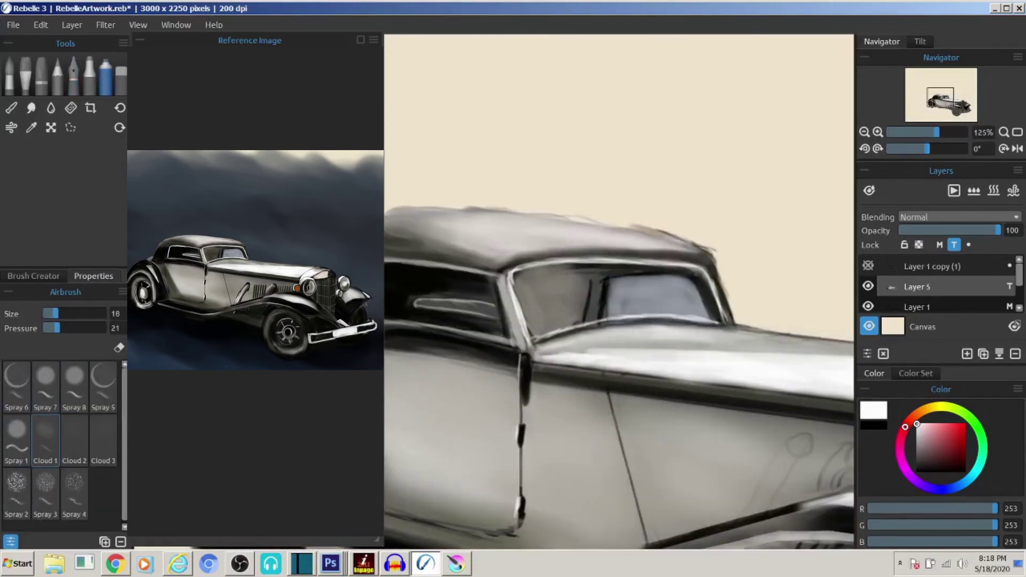
# Zoom to 200% and draw three straight dark vent slats on the hood side with the Ink Pen
pyautogui.keyDown('alt'); pyautogui.click(396, 347); pyautogui.keyUp('alt')
pyautogui.click(46, 385)
pyautogui.scroll(2, 695, 427)
pyautogui.scroll(2, 694, 427)
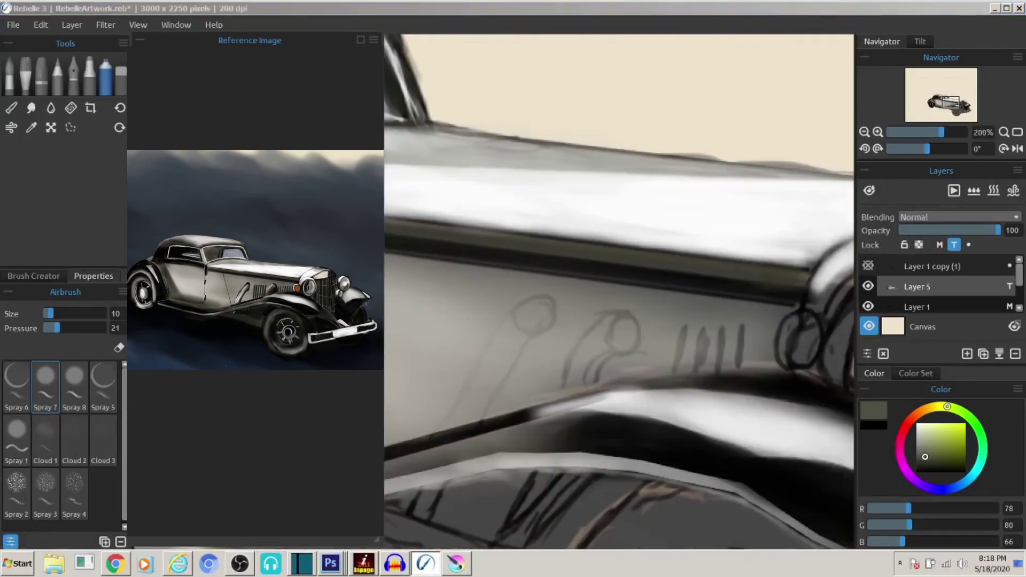
pyautogui.keyDown('alt'); pyautogui.click(666, 359); pyautogui.keyUp('alt')
pyautogui.press('i')
pyautogui.press('shift')
pyautogui.moveTo(719, 370); pyautogui.dragTo(725, 327)
pyautogui.moveTo(702, 369)
pyautogui.mouseDown()
pyautogui.moveTo(706, 327)
pyautogui.moveTo(688, 327)
pyautogui.mouseUp()
pyautogui.moveTo(652, 369); pyautogui.dragTo(658, 327)
pyautogui.press('a')
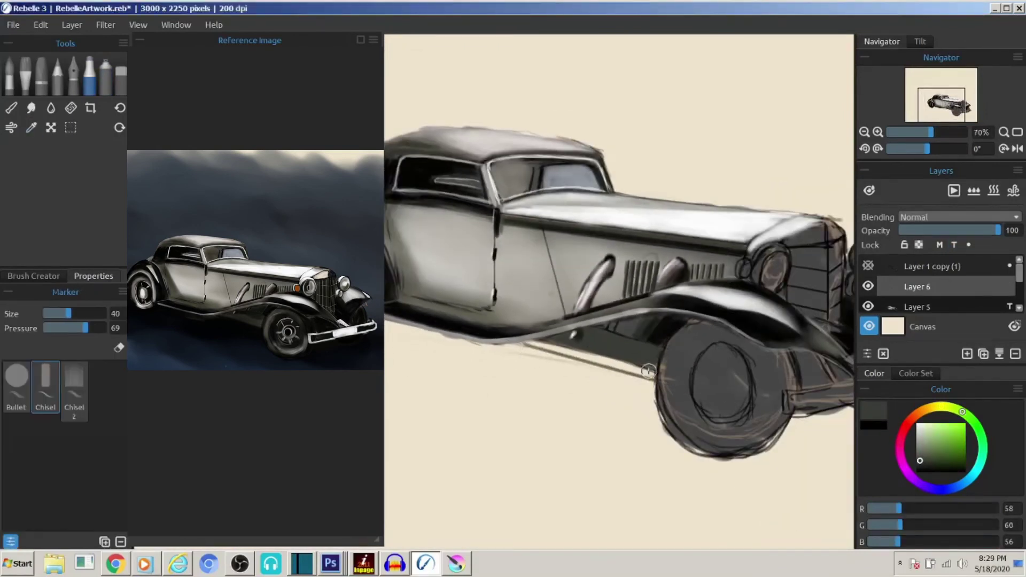
# Shade the car's lower body dark grey with a Chisel marker stroke on Layer 6
pyautogui.moveTo(649, 371); pyautogui.dragTo(637, 367)
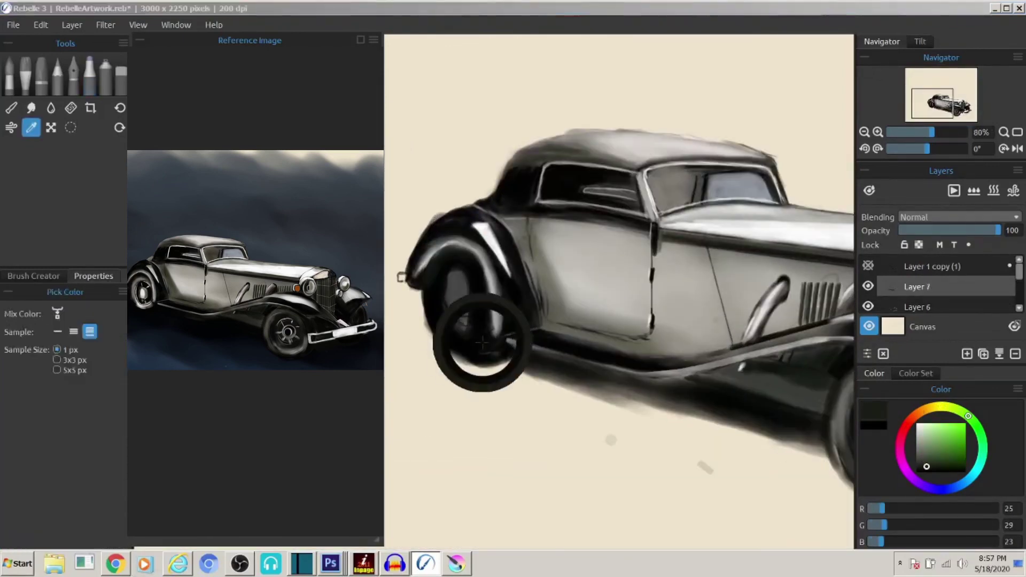
# Paint the rear wheel with a near-black tyre and grey centre using sampled tones
pyautogui.click(481, 342)
pyautogui.moveTo(389, 321)
pyautogui.mouseDown()
pyautogui.moveTo(470, 290)
pyautogui.moveTo(473, 333)
pyautogui.moveTo(460, 352)
pyautogui.mouseUp()
pyautogui.keyDown('alt'); pyautogui.click(449, 252); pyautogui.keyUp('alt')
pyautogui.keyDown('alt'); pyautogui.click(422, 326); pyautogui.keyUp('alt')
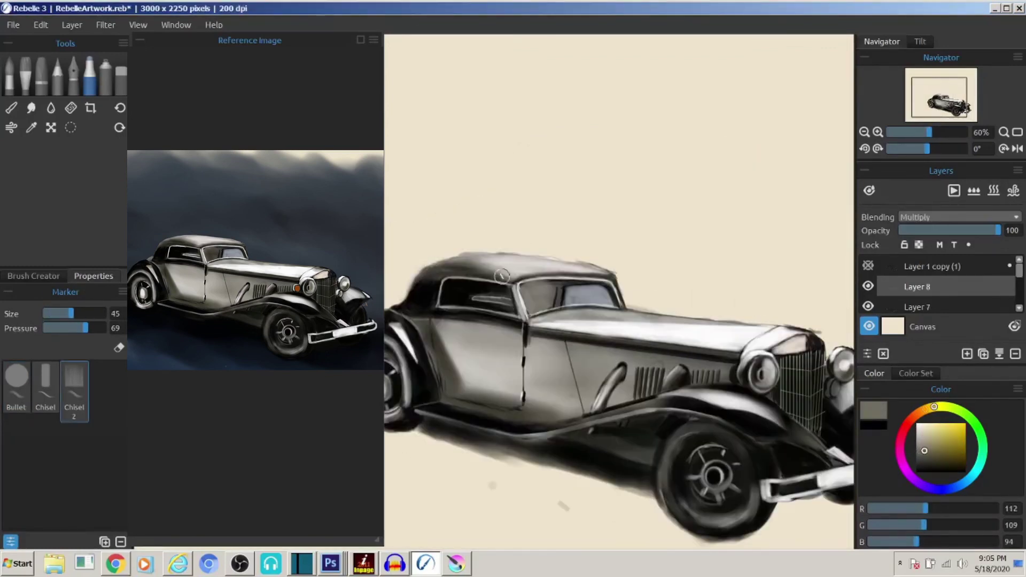
# Darken the windshield glass with the Chisel marker on the Multiply layer
pyautogui.moveTo(540, 293); pyautogui.dragTo(523, 315)
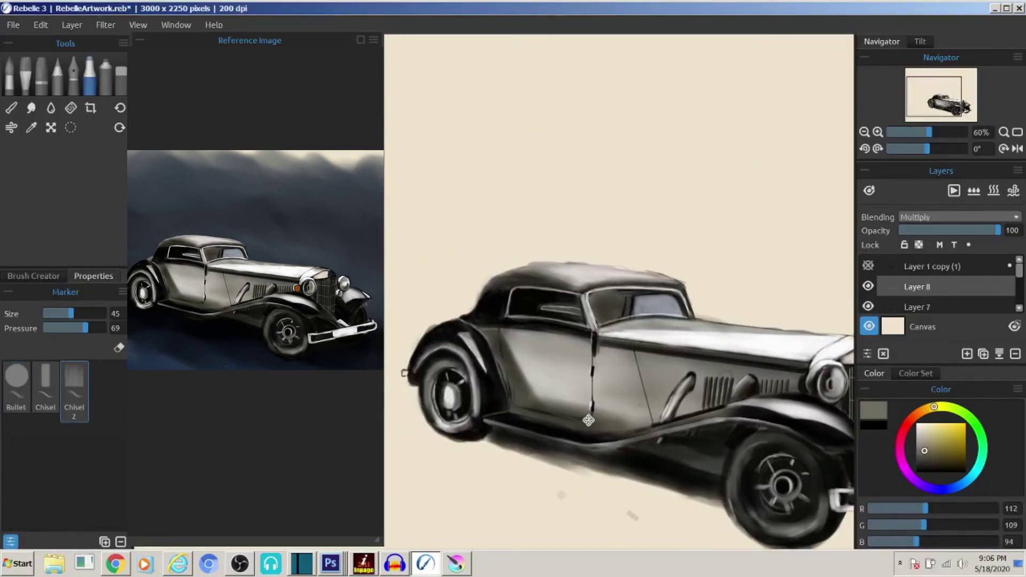